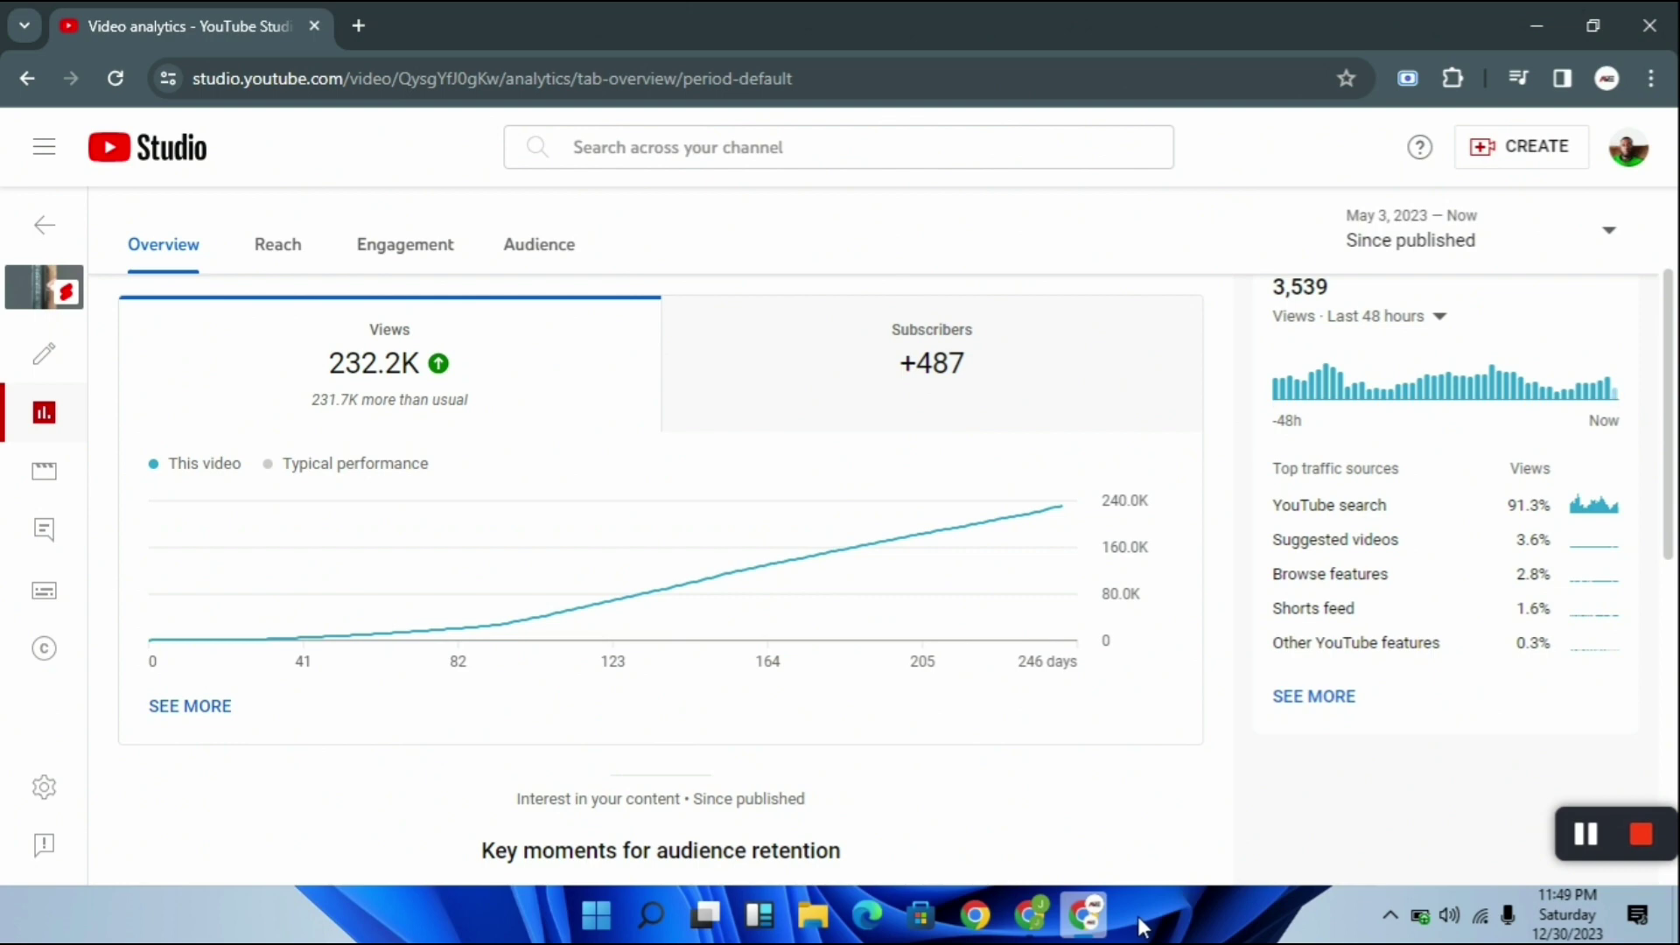
Switch to the Google Ads window and start a new campaign created without a goal's guidance
click(1031, 915)
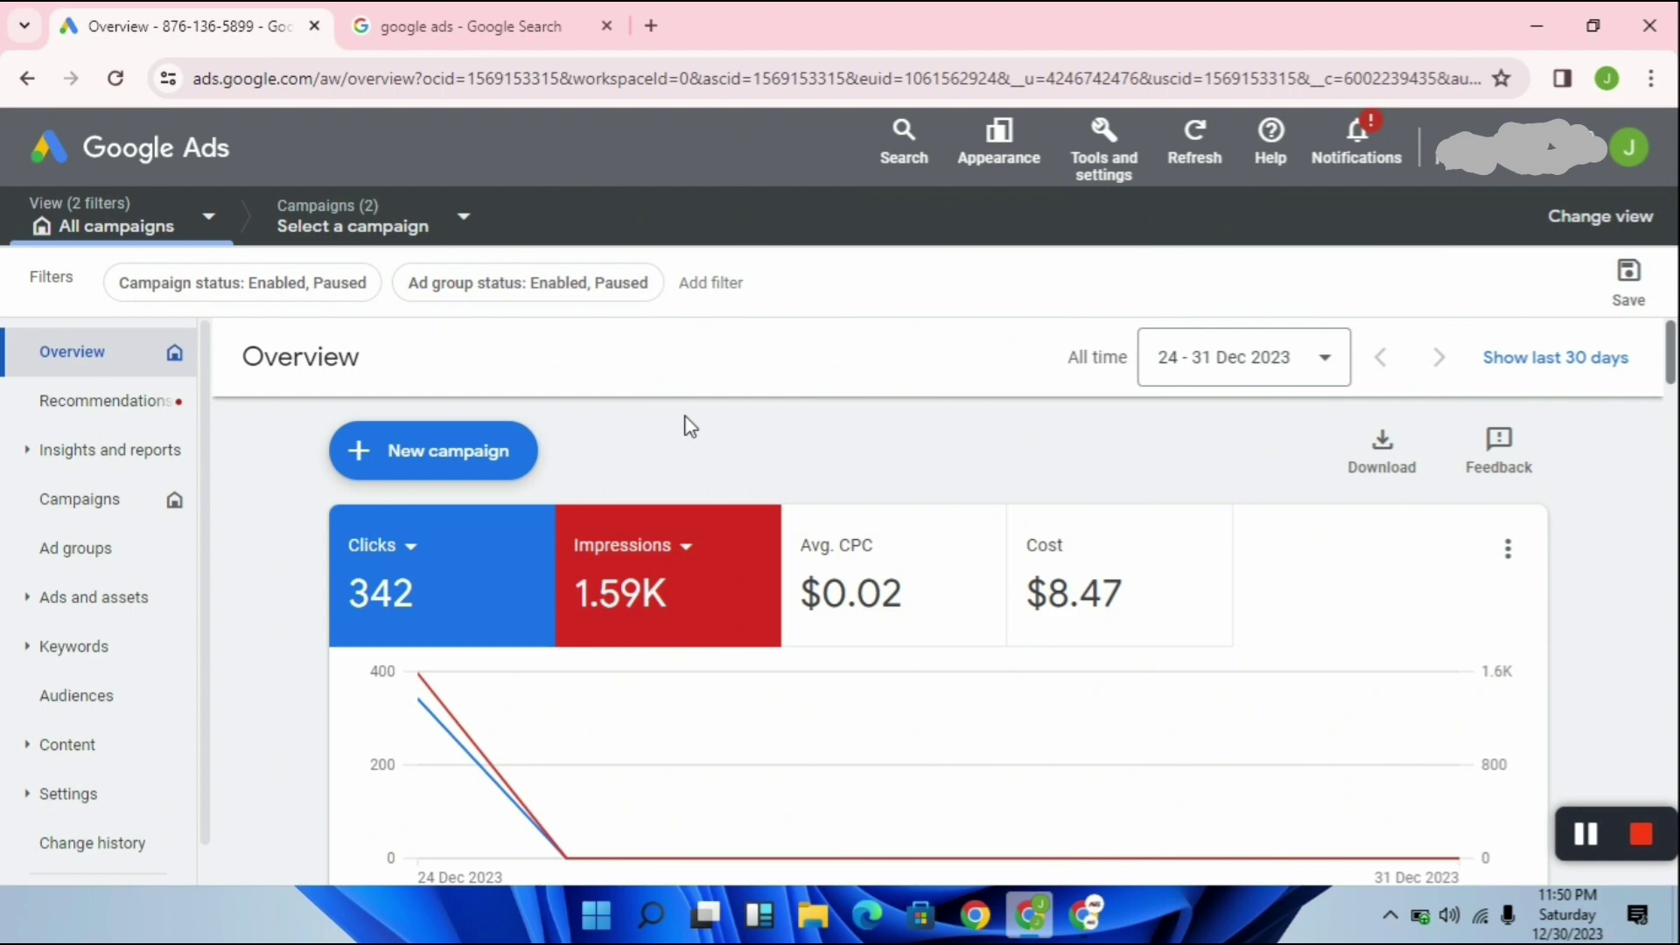
click(402, 456)
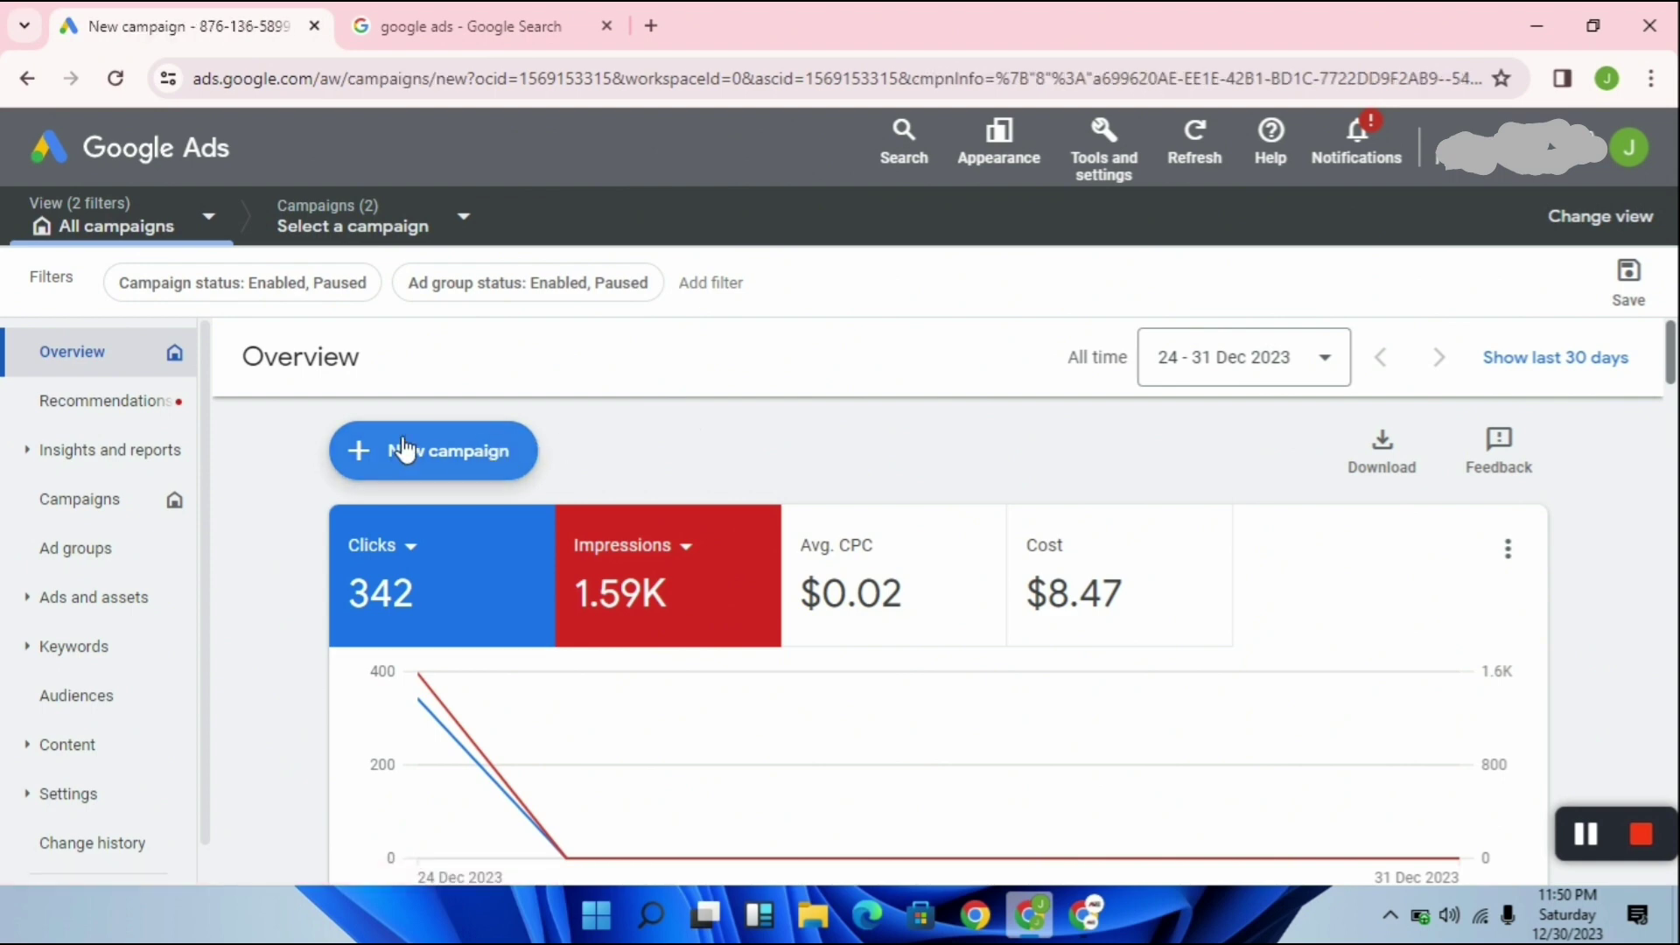
scroll(962, 630, down, 1)
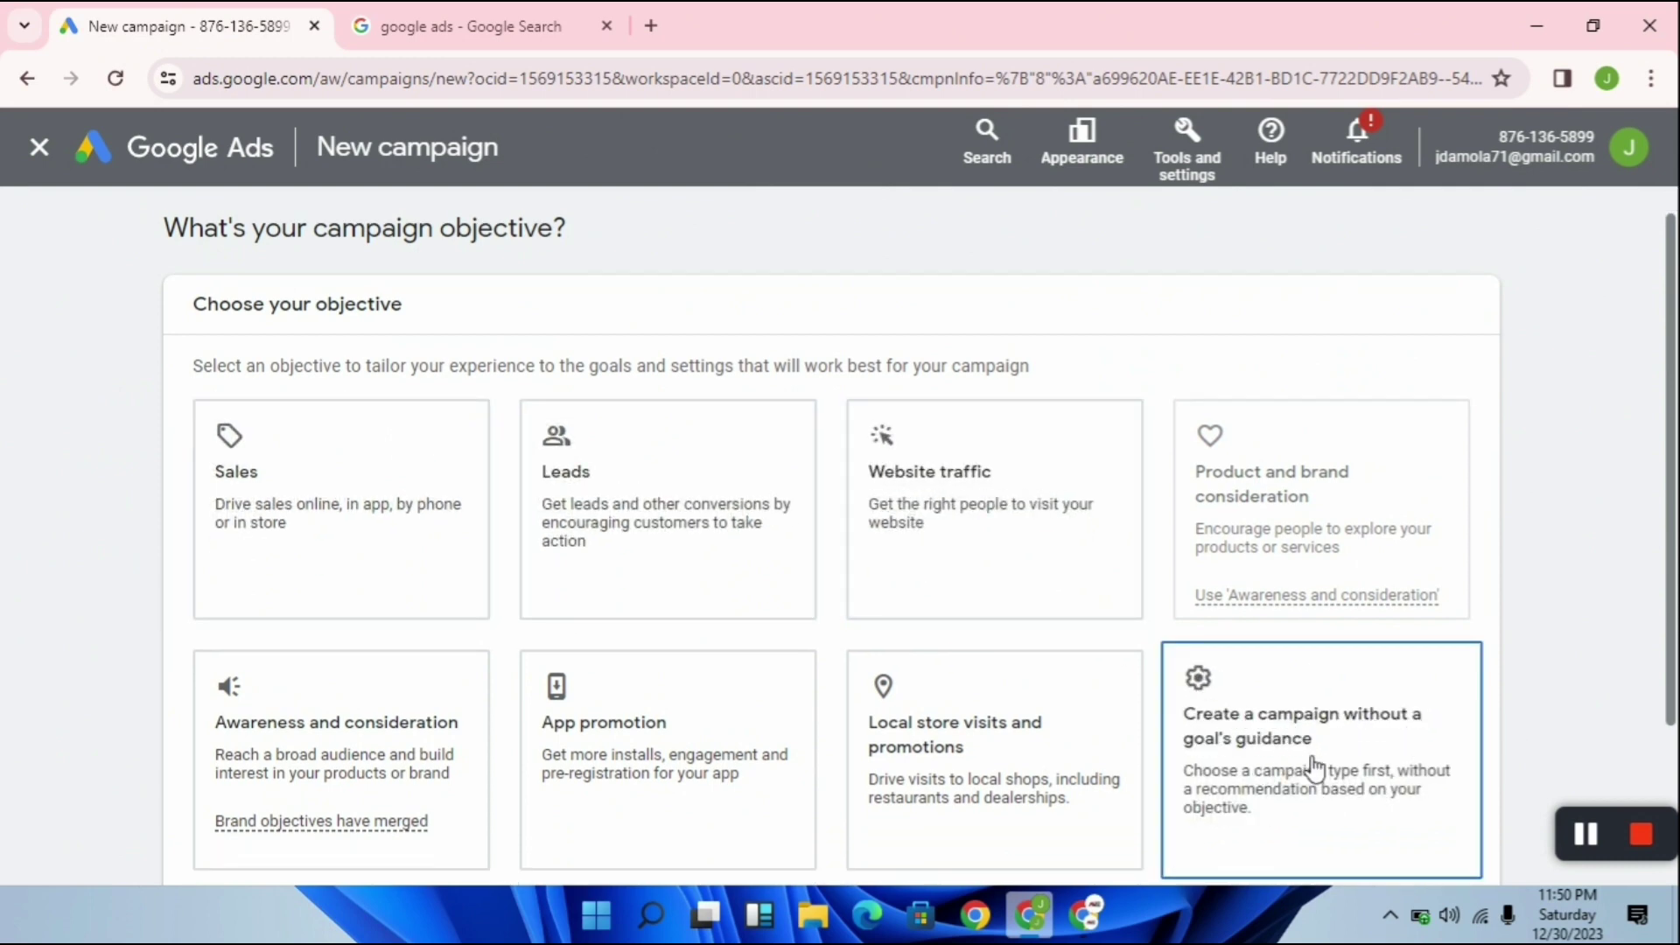
double_click(1274, 744)
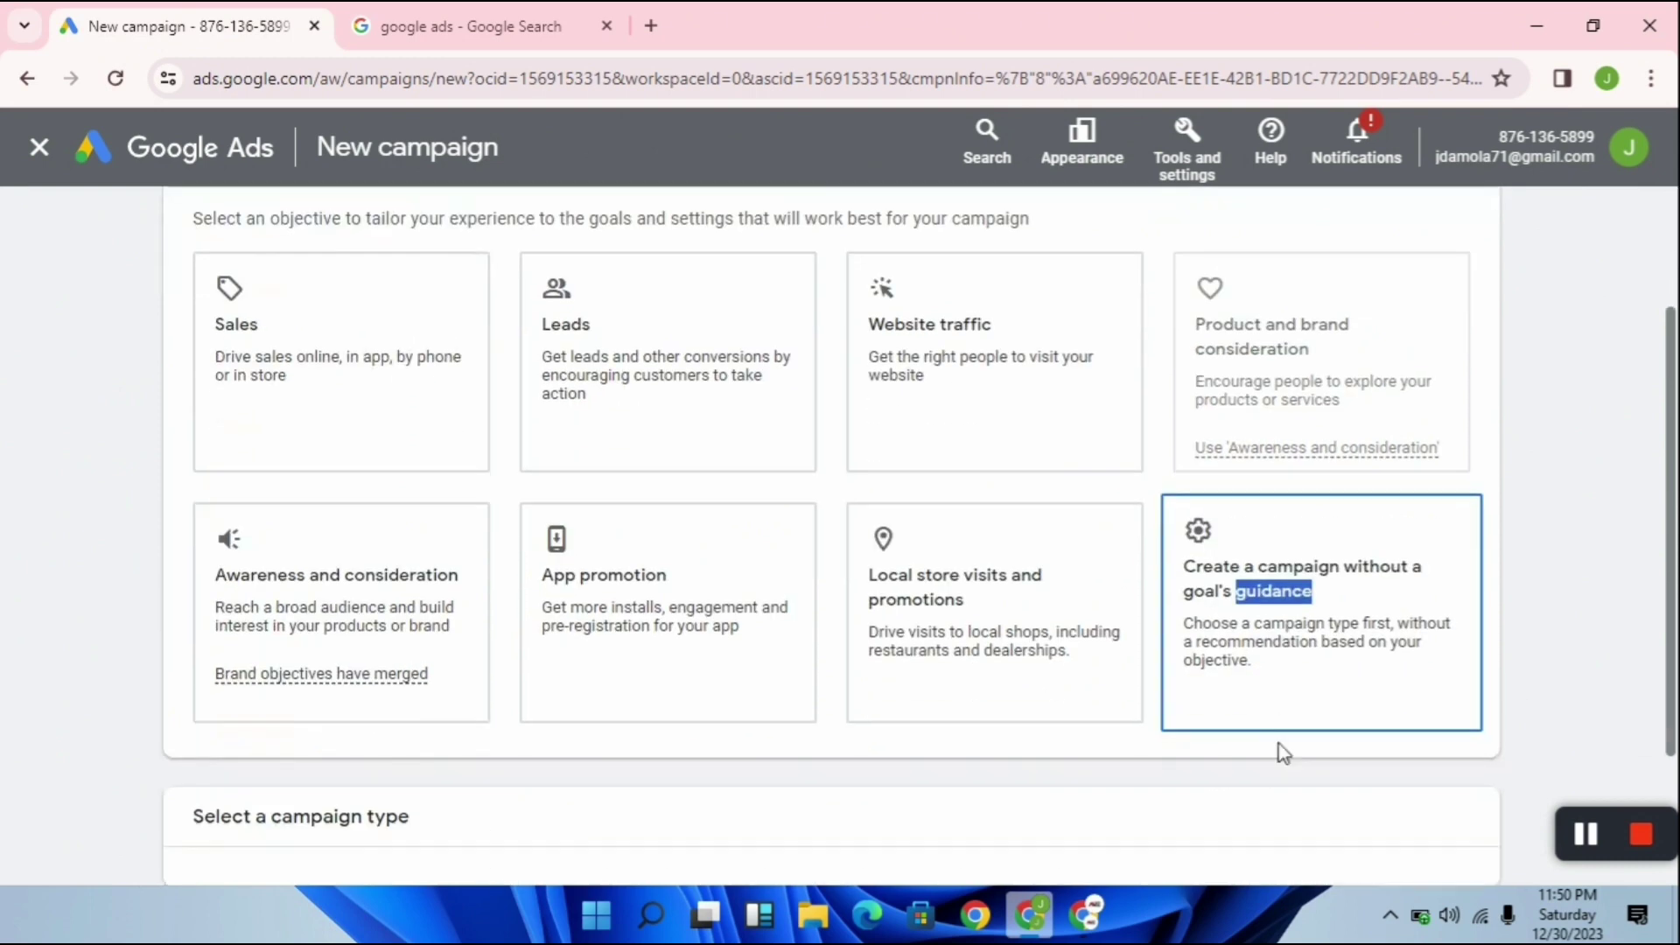
scroll(555, 359, up, 3)
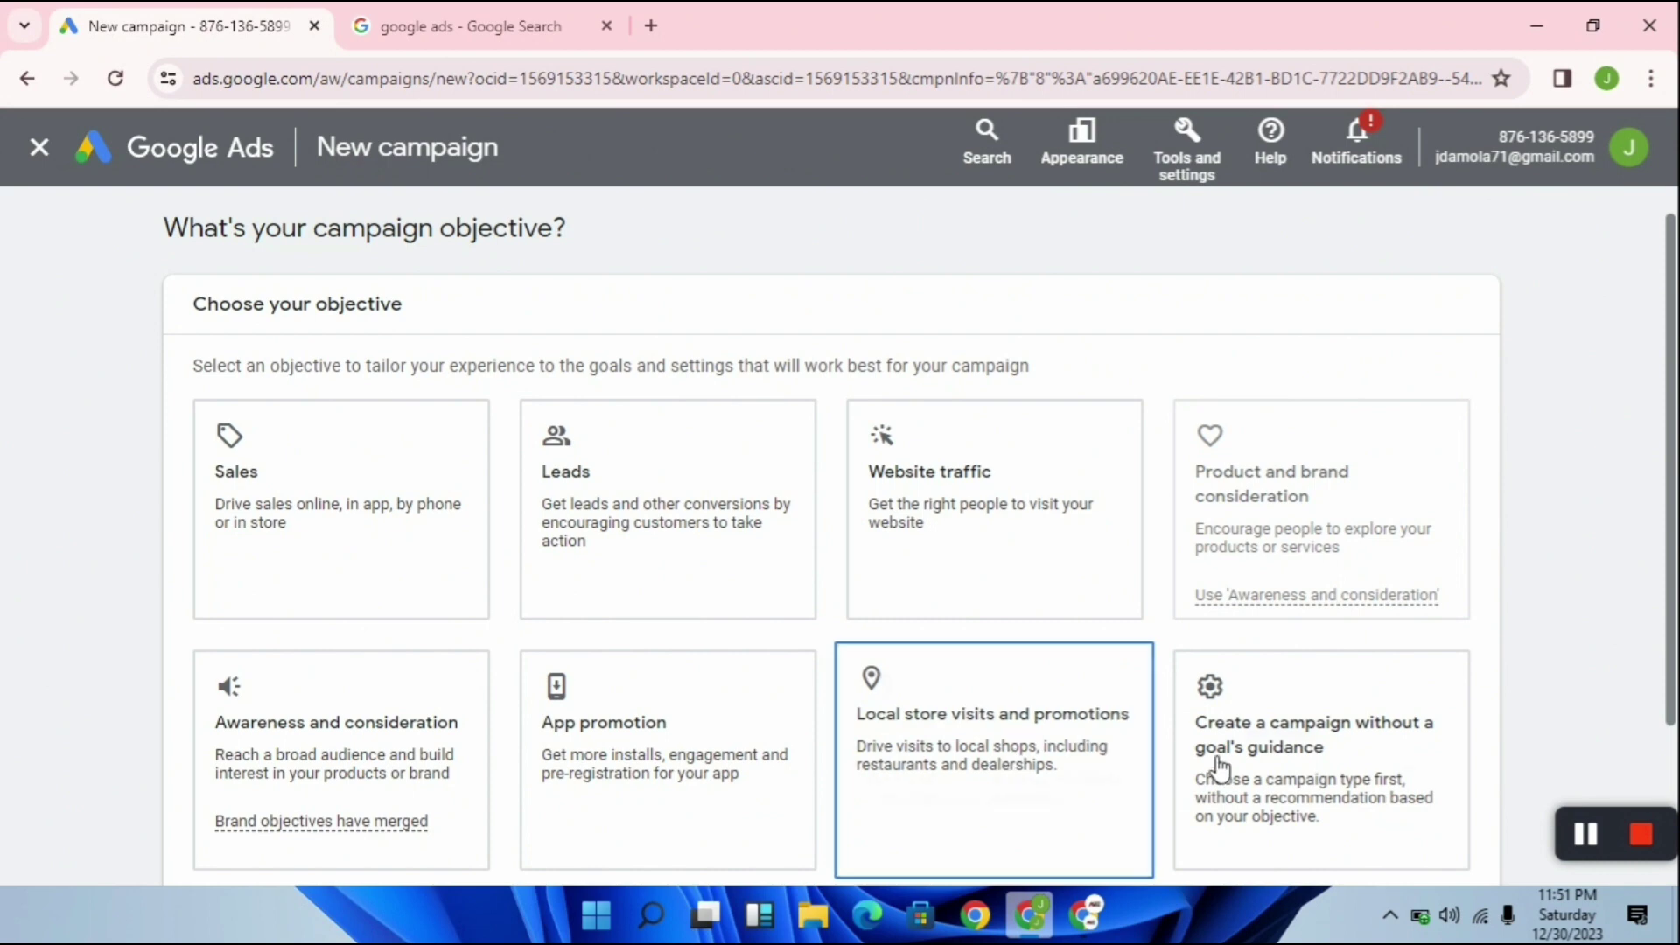
double_click(1279, 739)
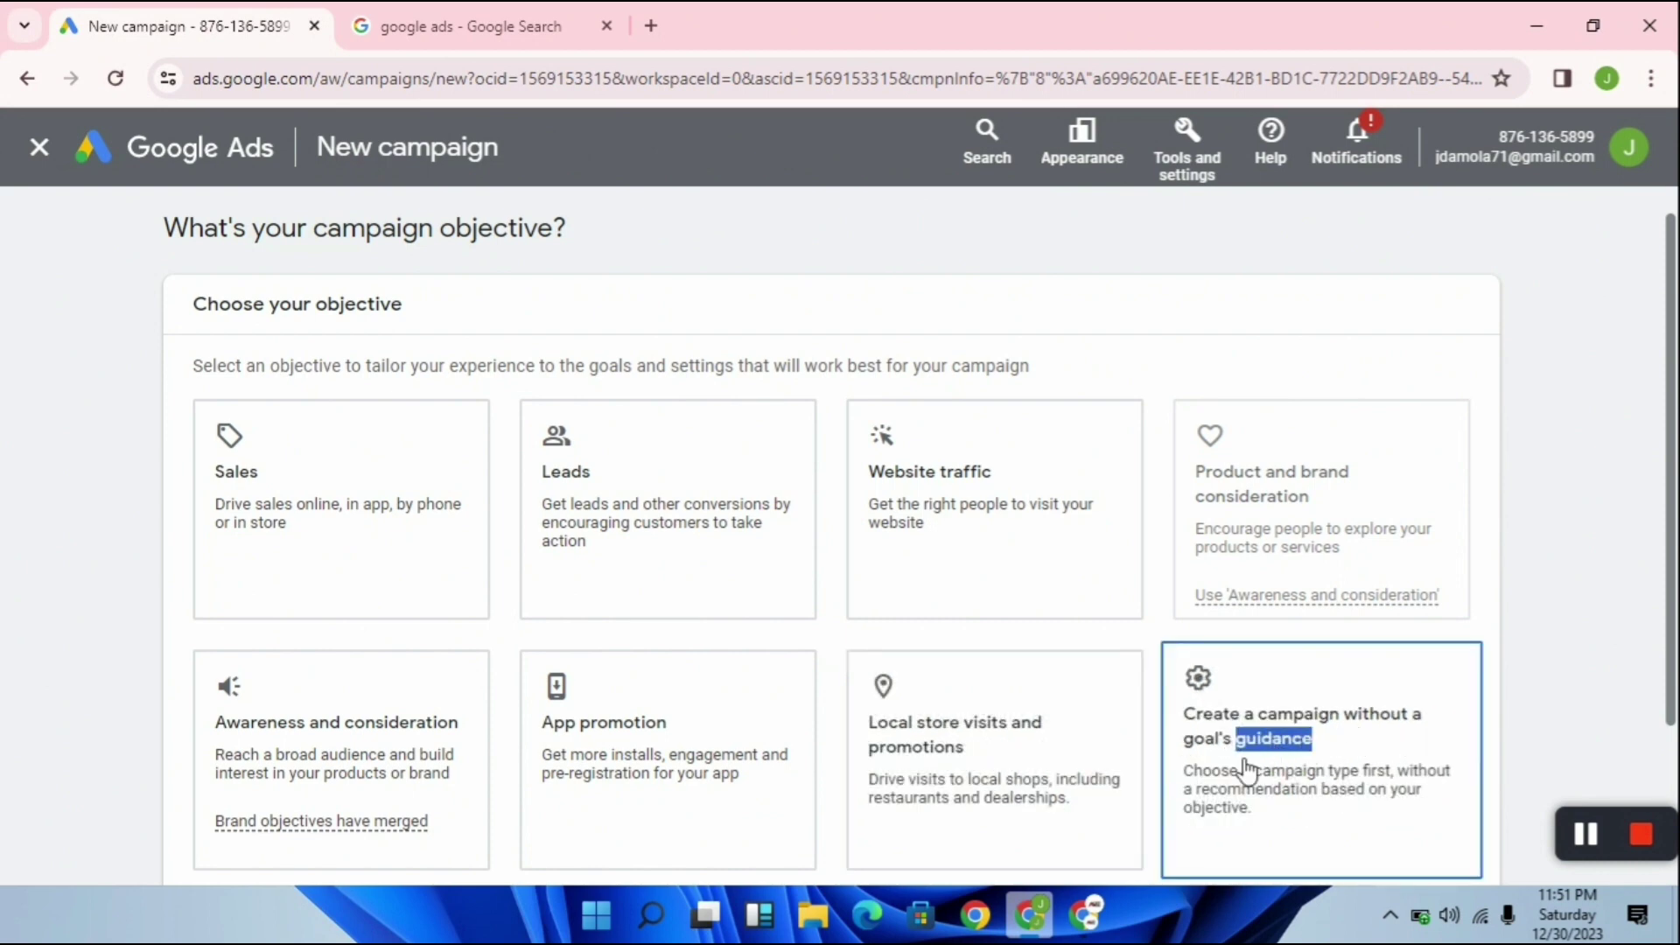
Choose Video as the campaign type
scroll(1247, 770, down, 10)
scroll(1242, 595, down, 2)
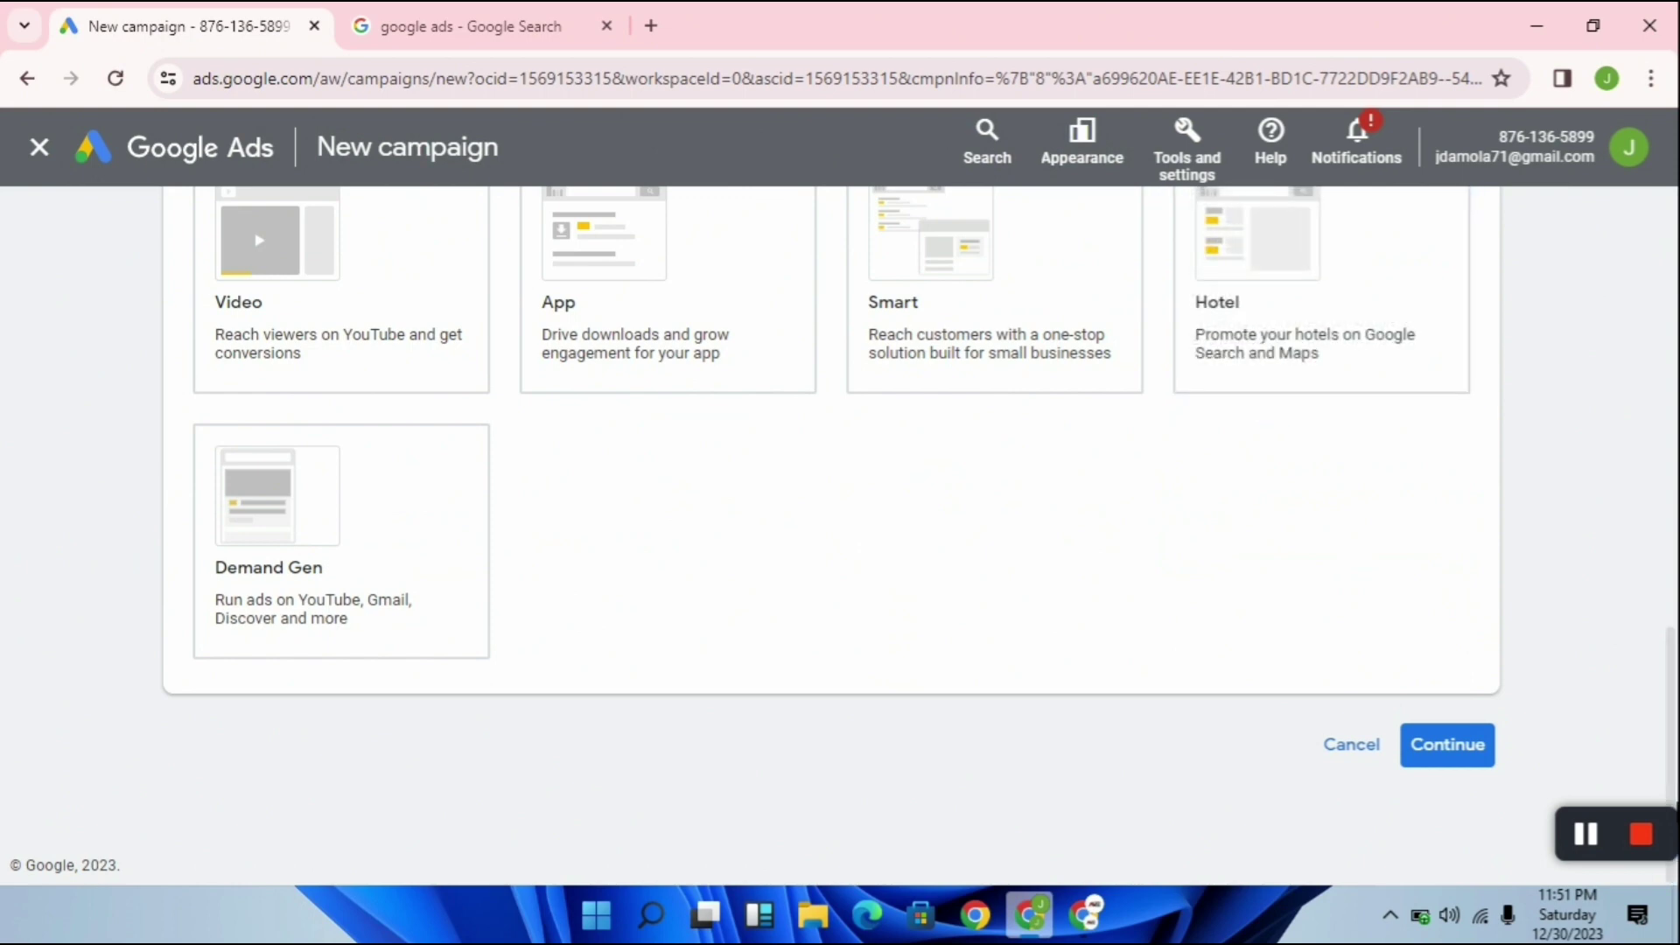
scroll(1556, 477, up, 10)
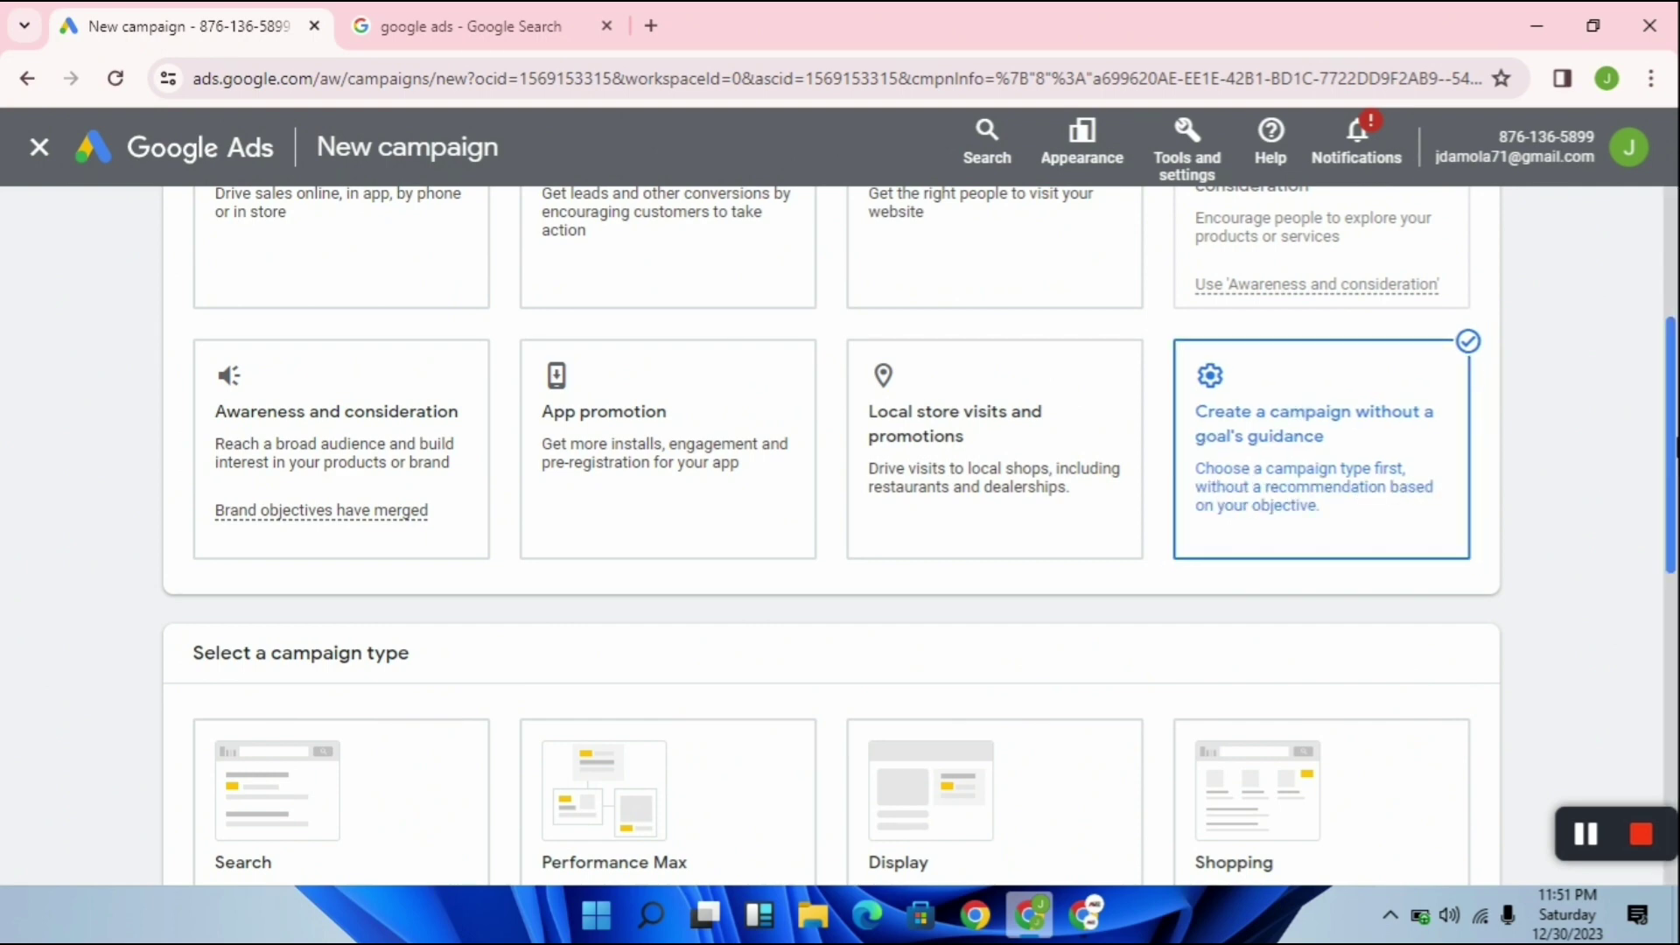
scroll(1673, 564, down, 3)
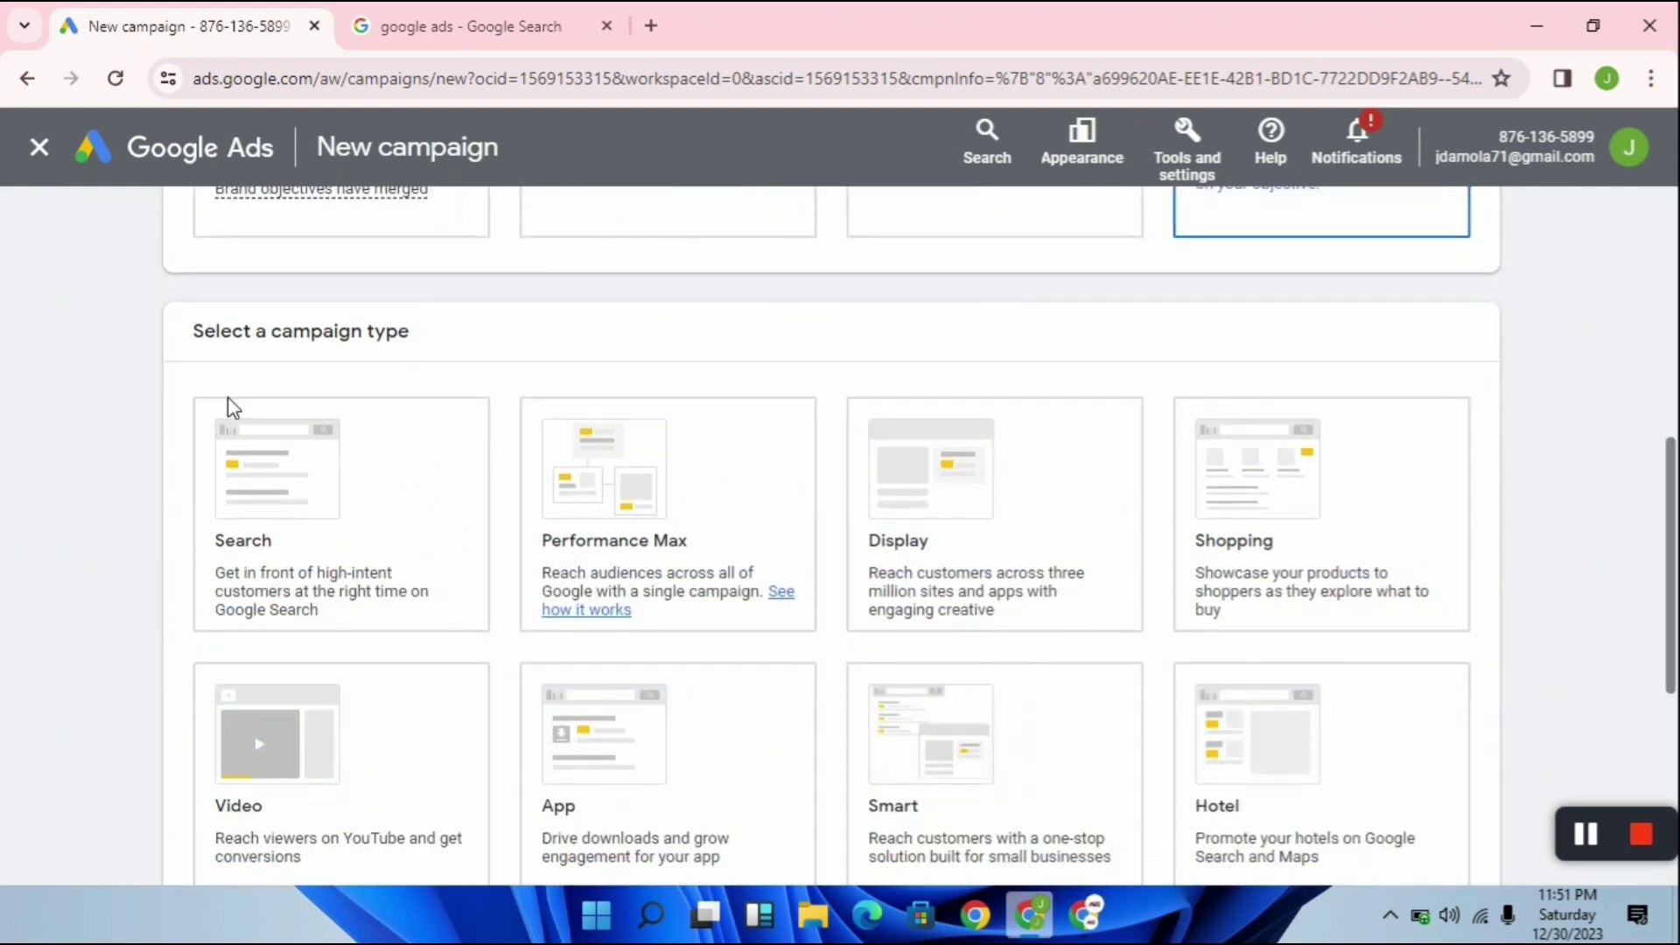
click(247, 573)
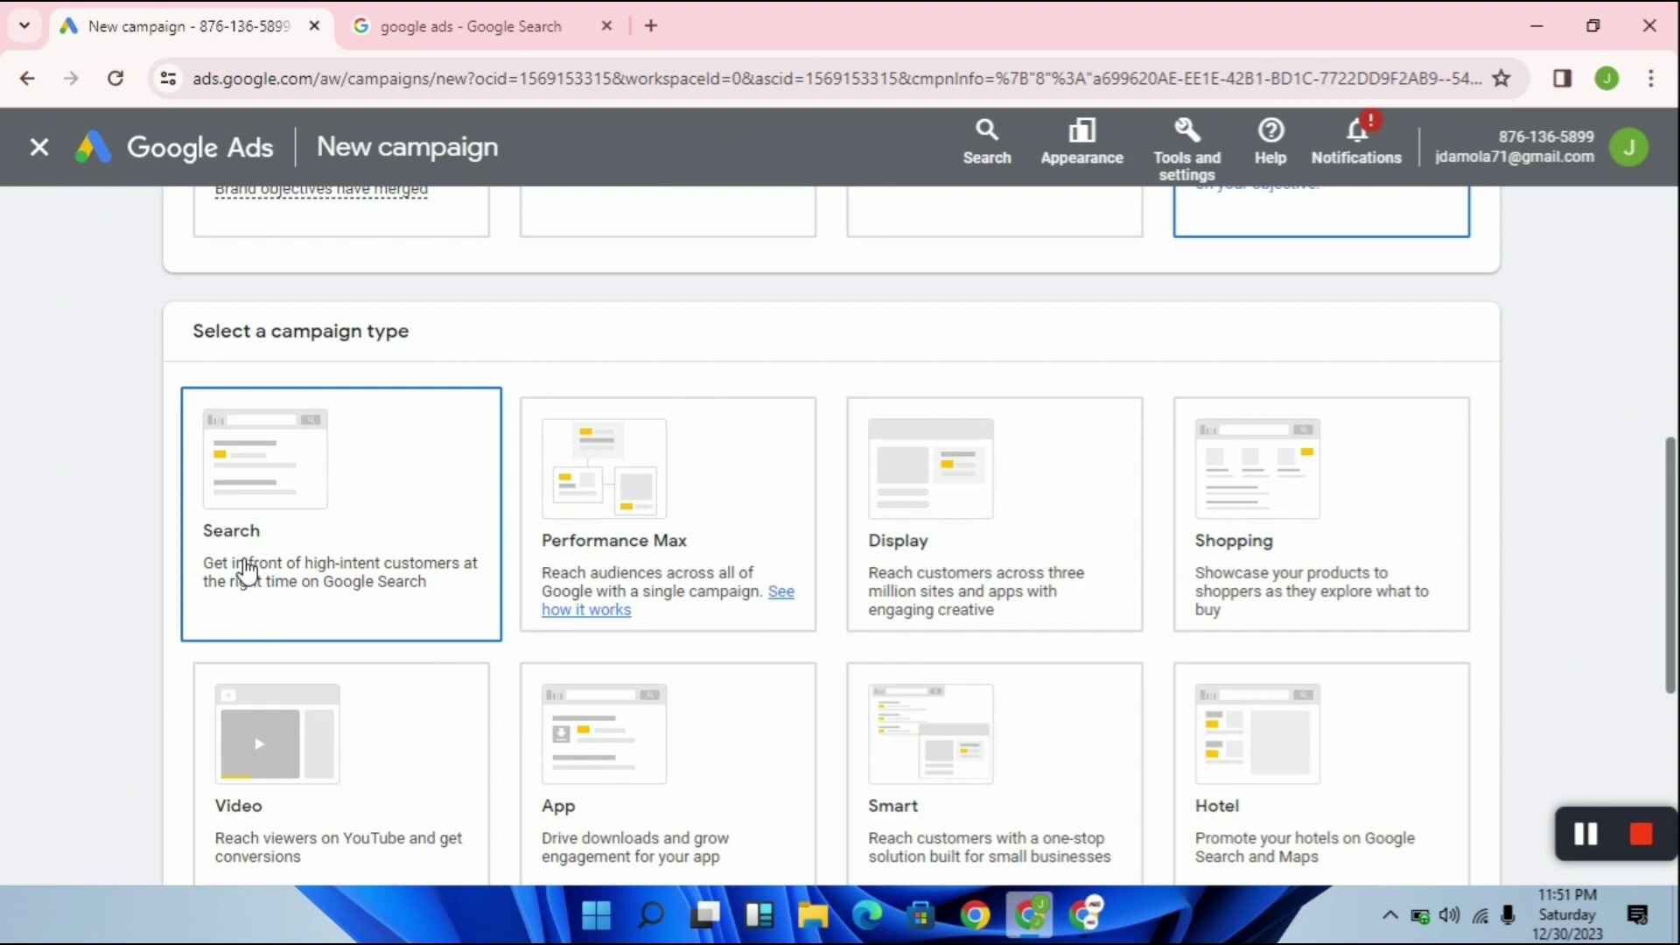
click(645, 562)
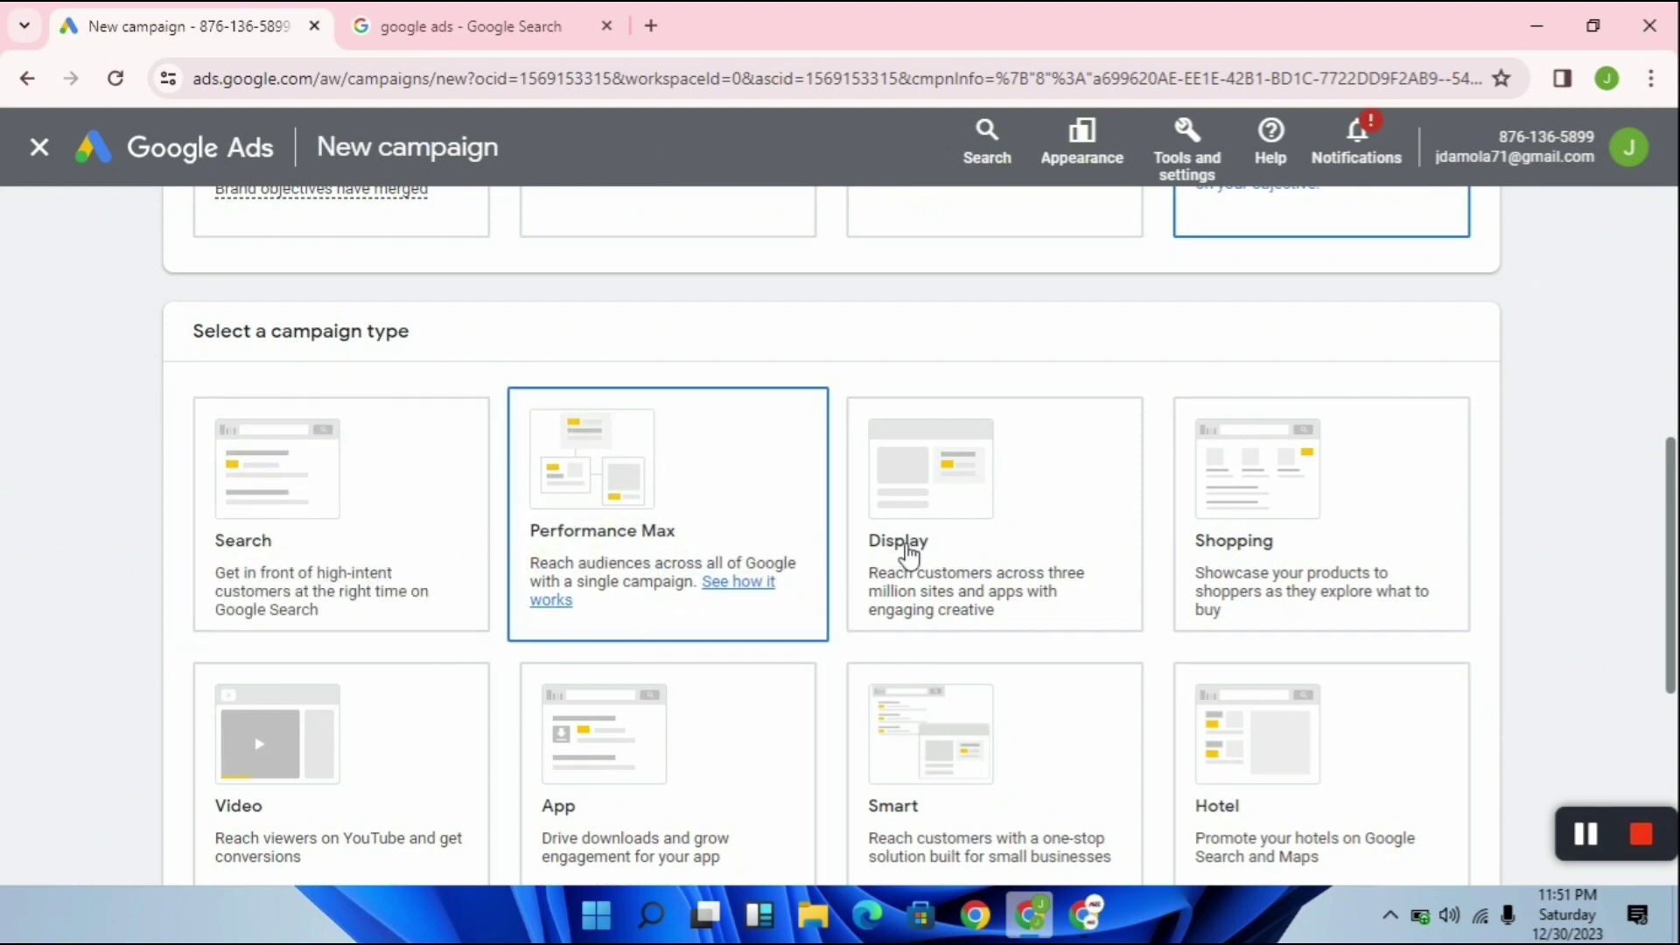
click(910, 553)
click(1304, 538)
scroll(835, 801, down, 1)
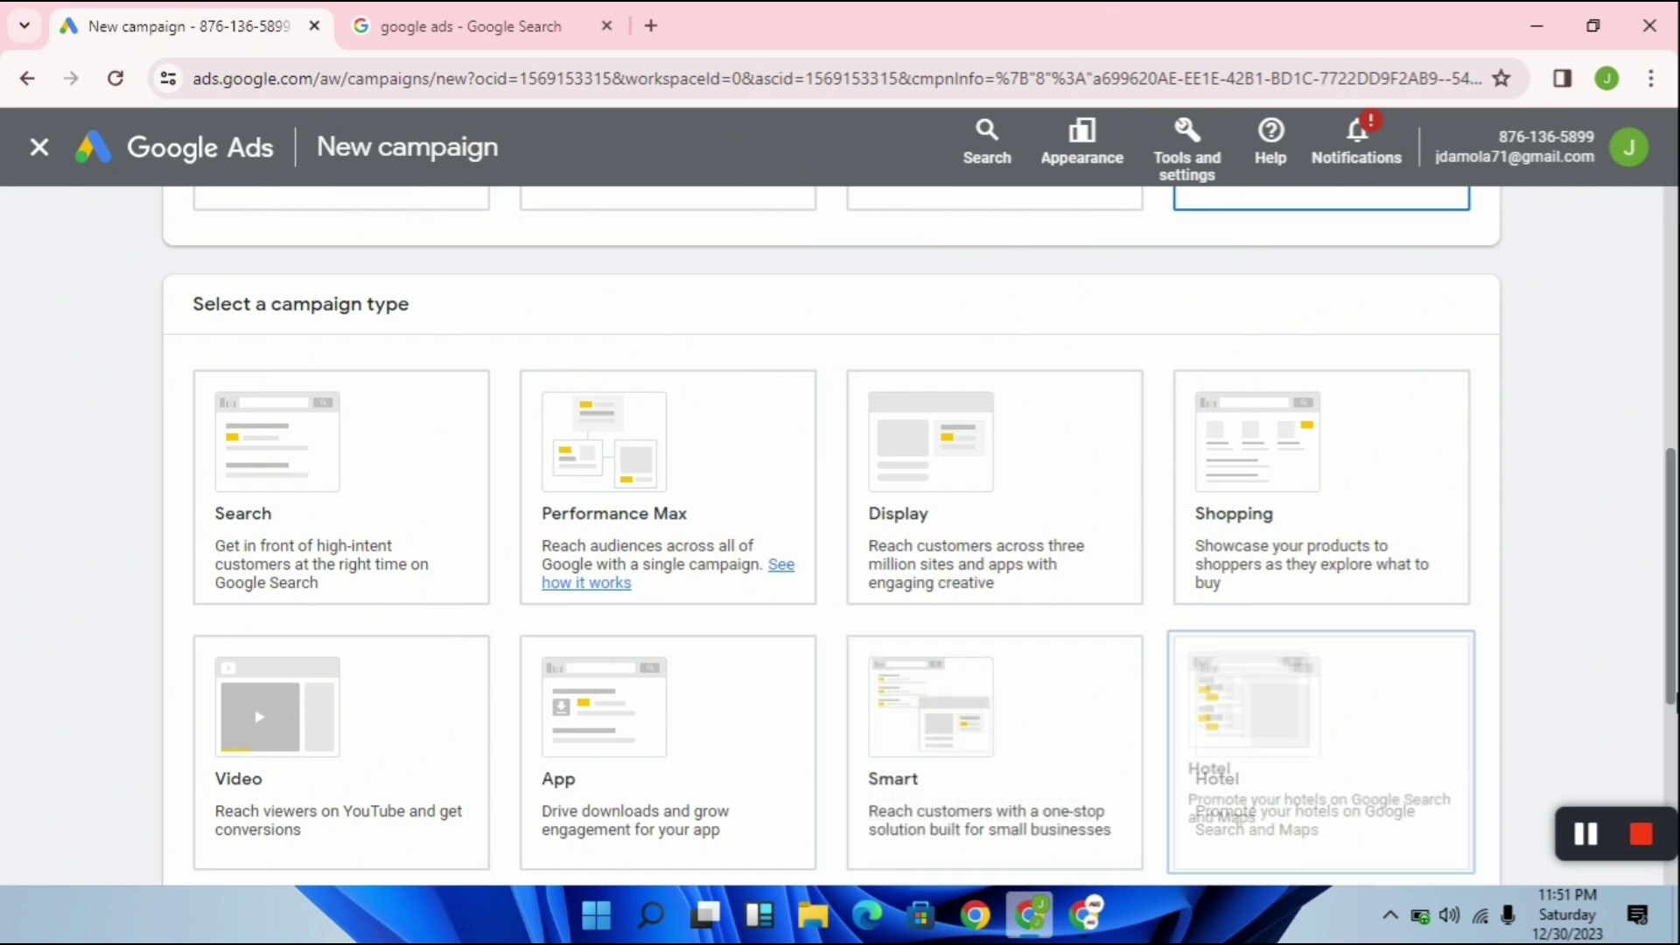
scroll(1673, 754, down, 3)
scroll(1671, 760, down, 1)
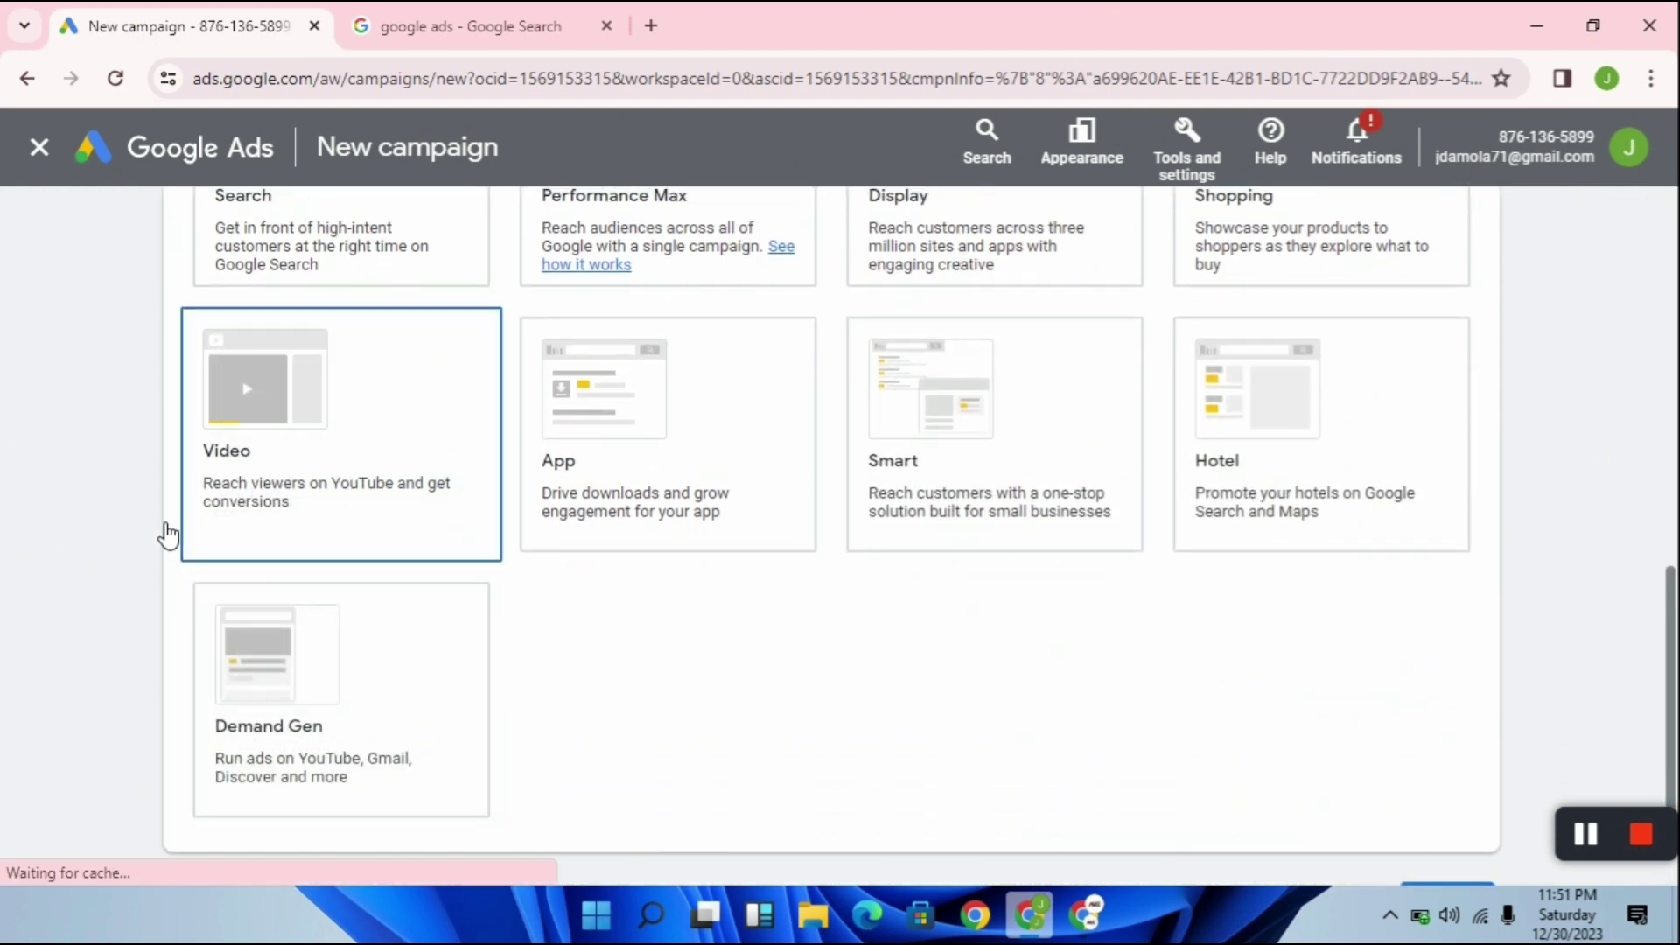
click(274, 506)
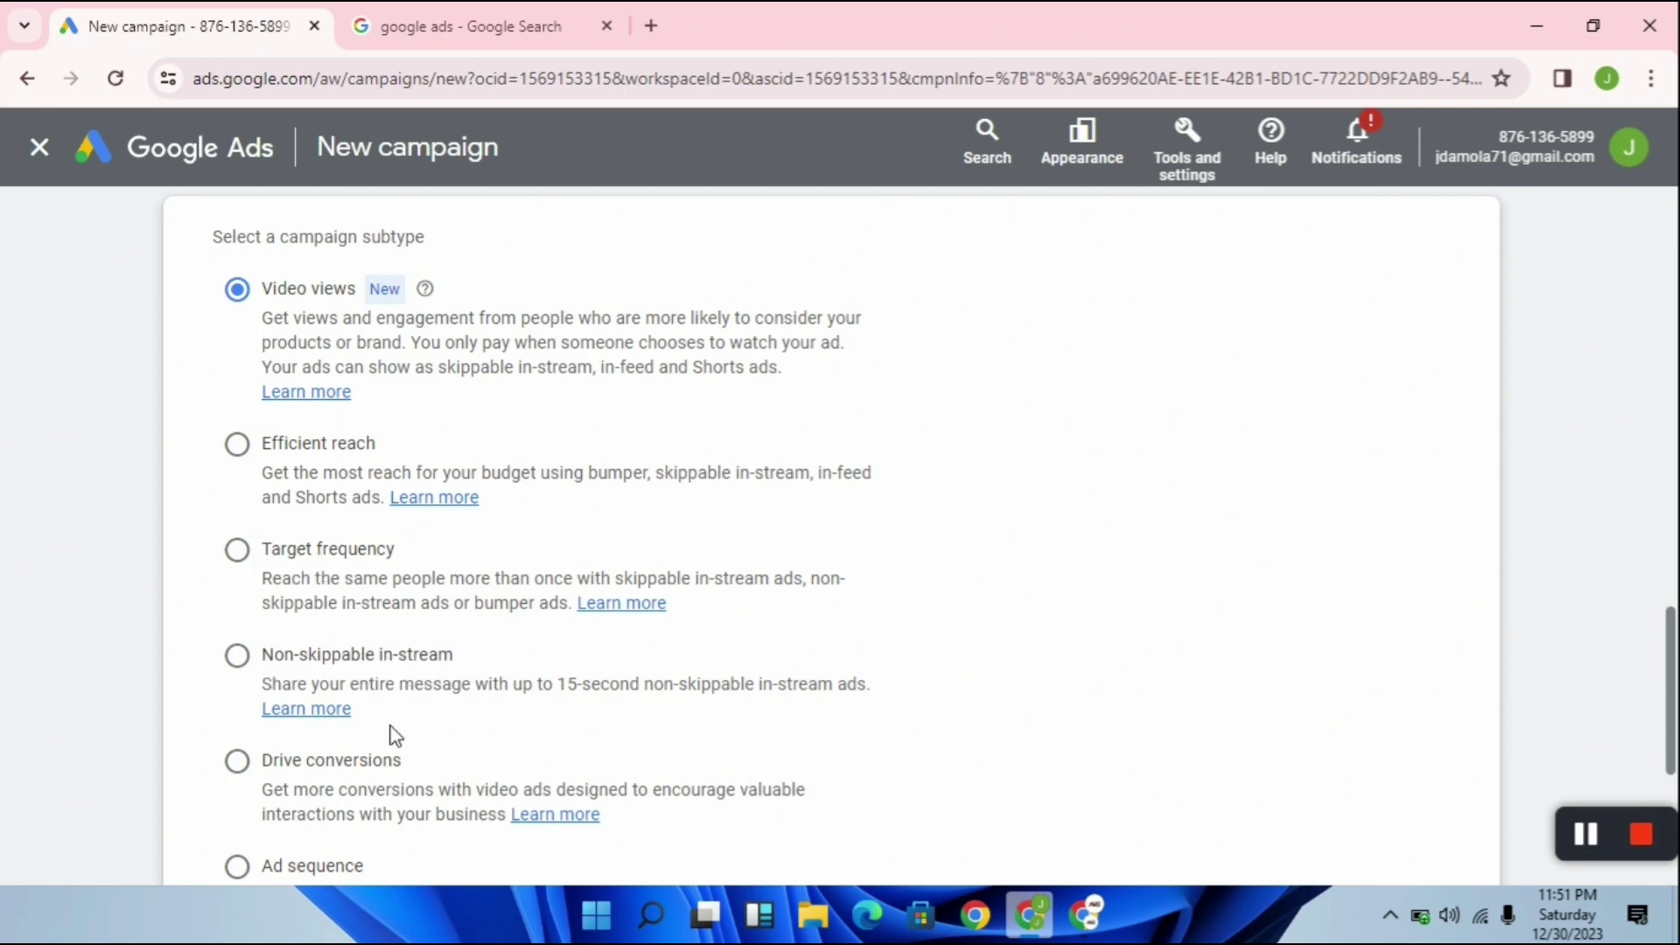
Keep Video views as the campaign subtype and continue to the campaign's general settings
scroll(371, 776, up, 2)
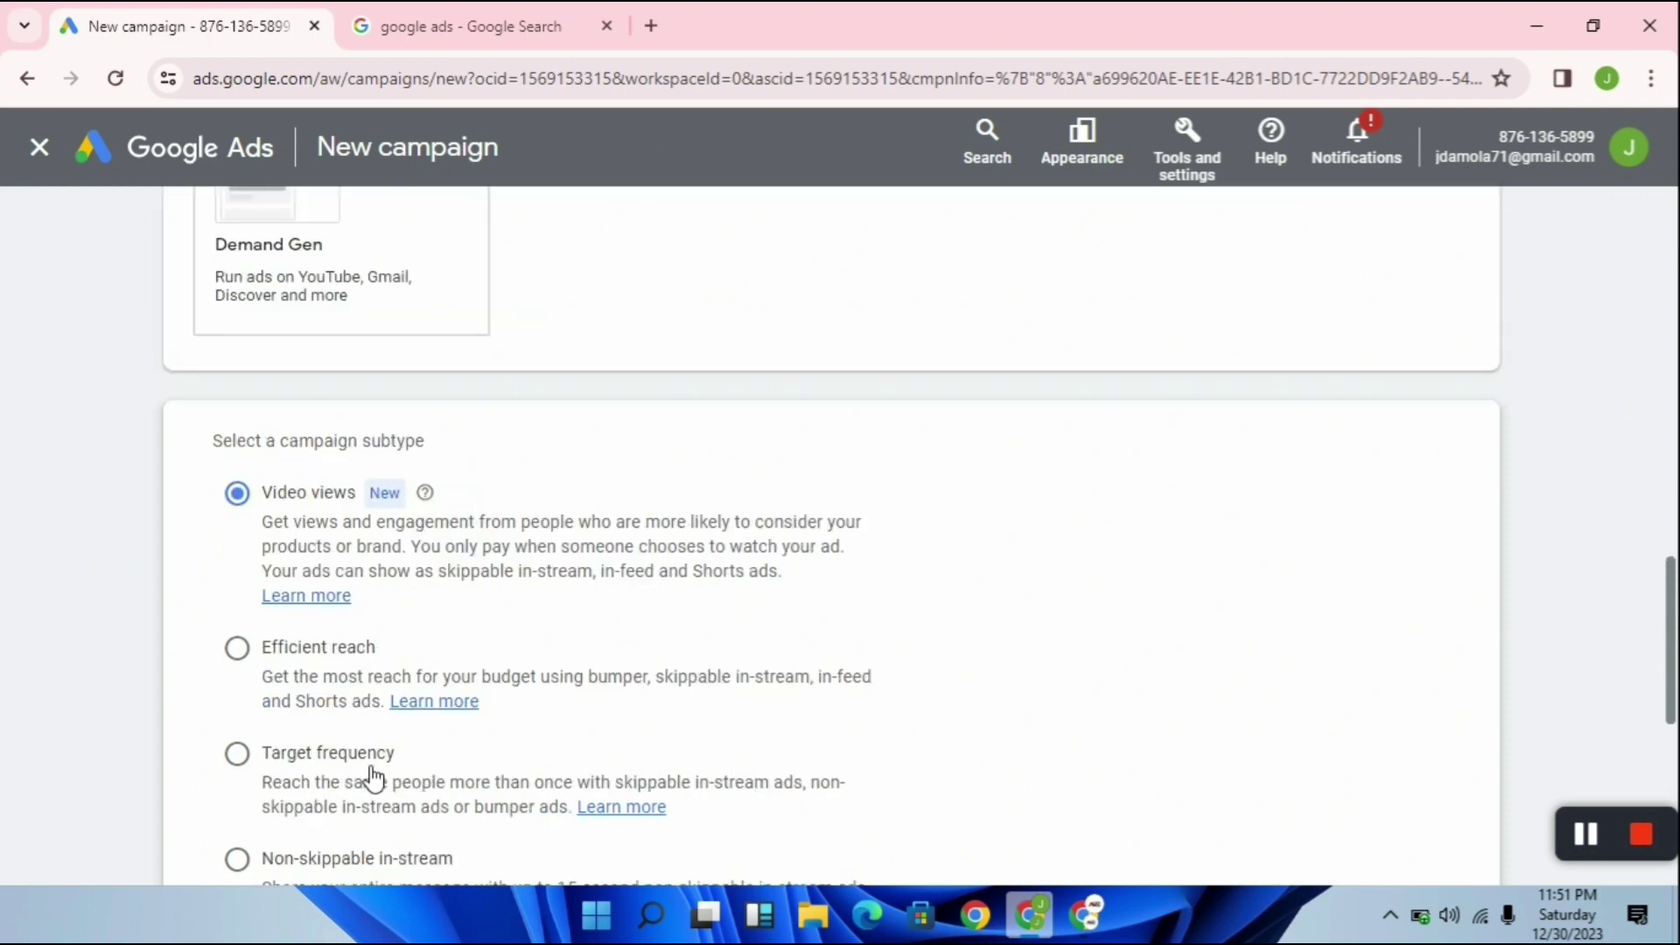
scroll(371, 776, up, 2)
scroll(581, 702, down, 2)
scroll(1554, 611, up, 5)
scroll(1523, 618, down, 7)
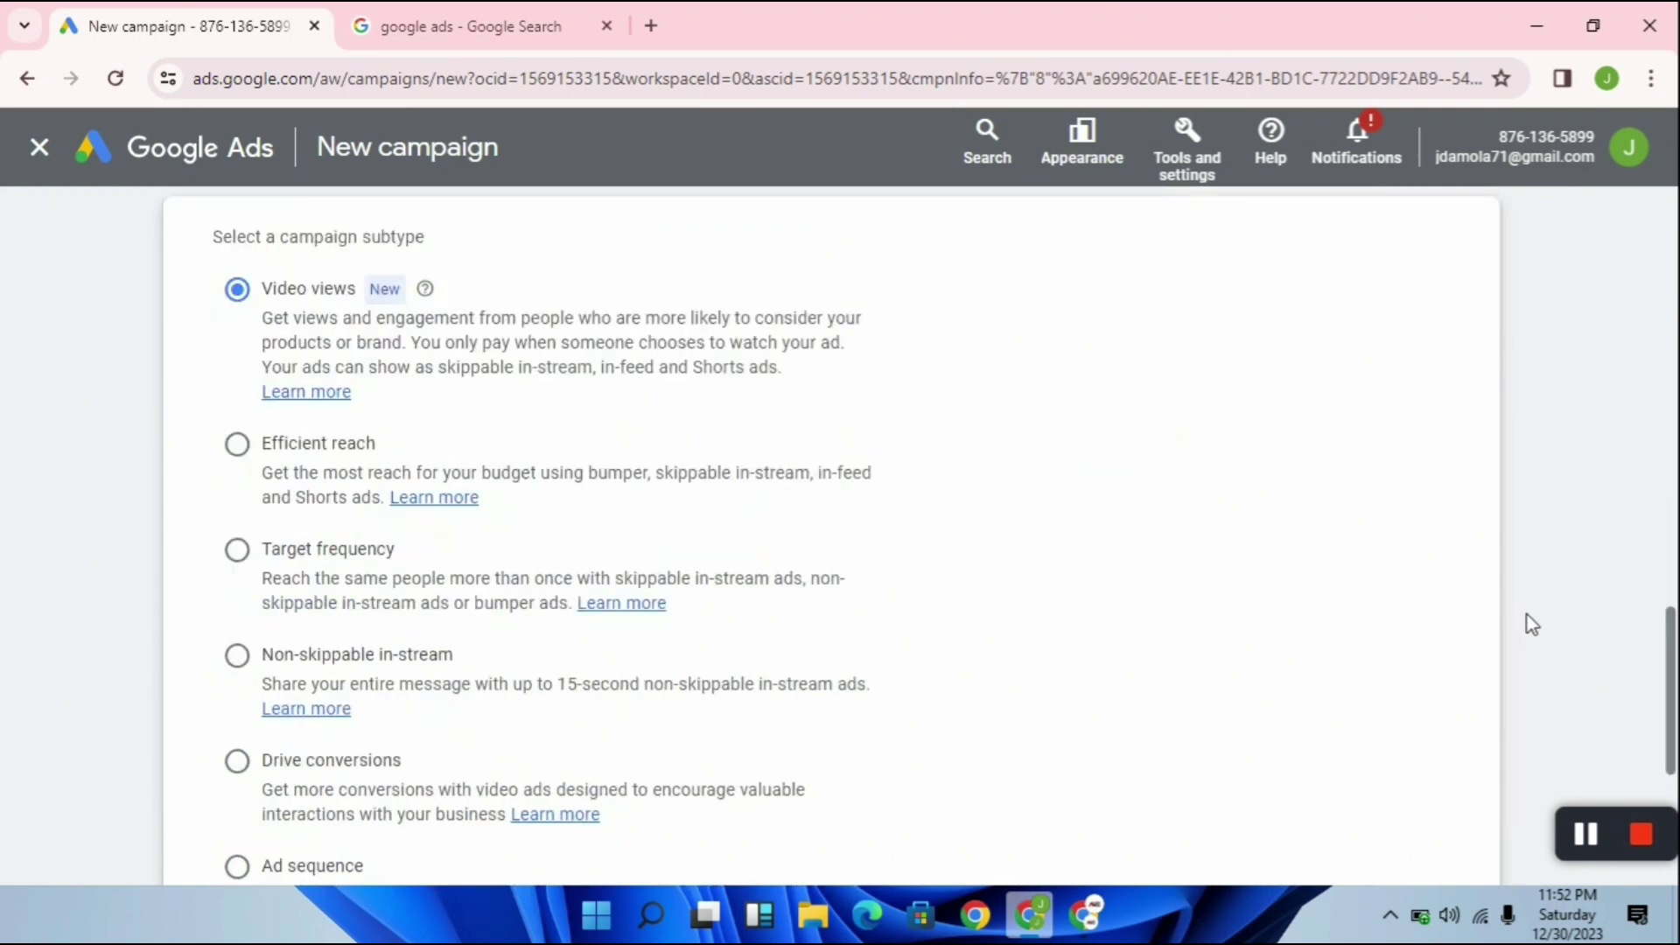
scroll(1530, 612, down, 5)
click(1455, 746)
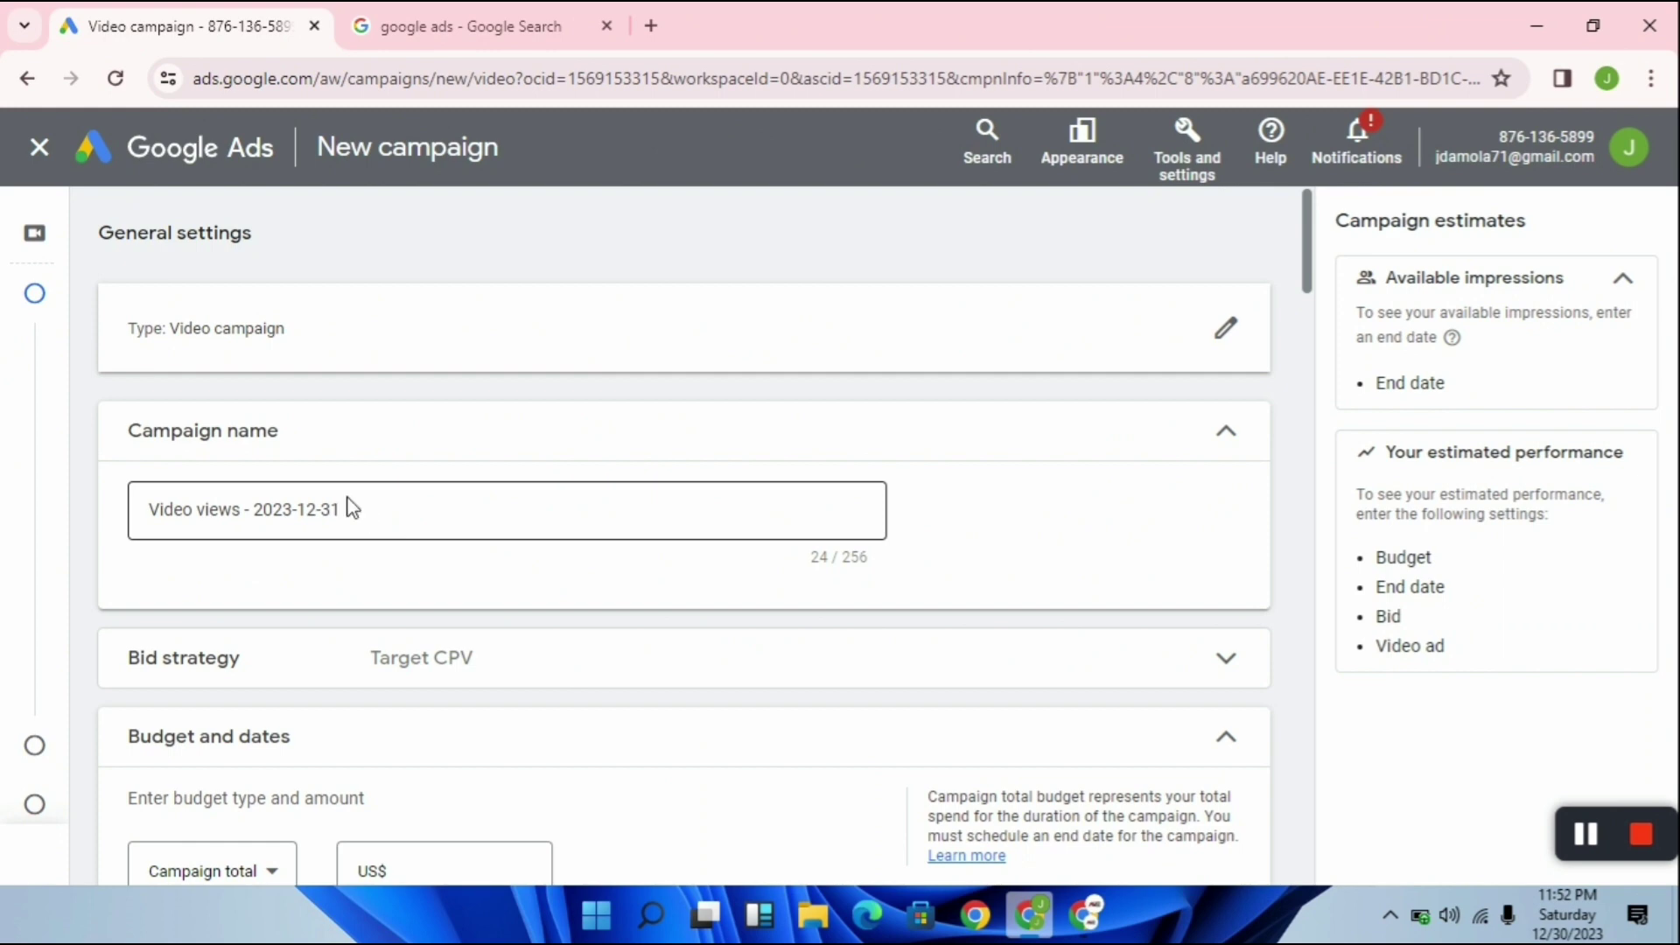
Replace the default campaign name with "video 1"
click(315, 507)
drag(353, 504, 105, 514)
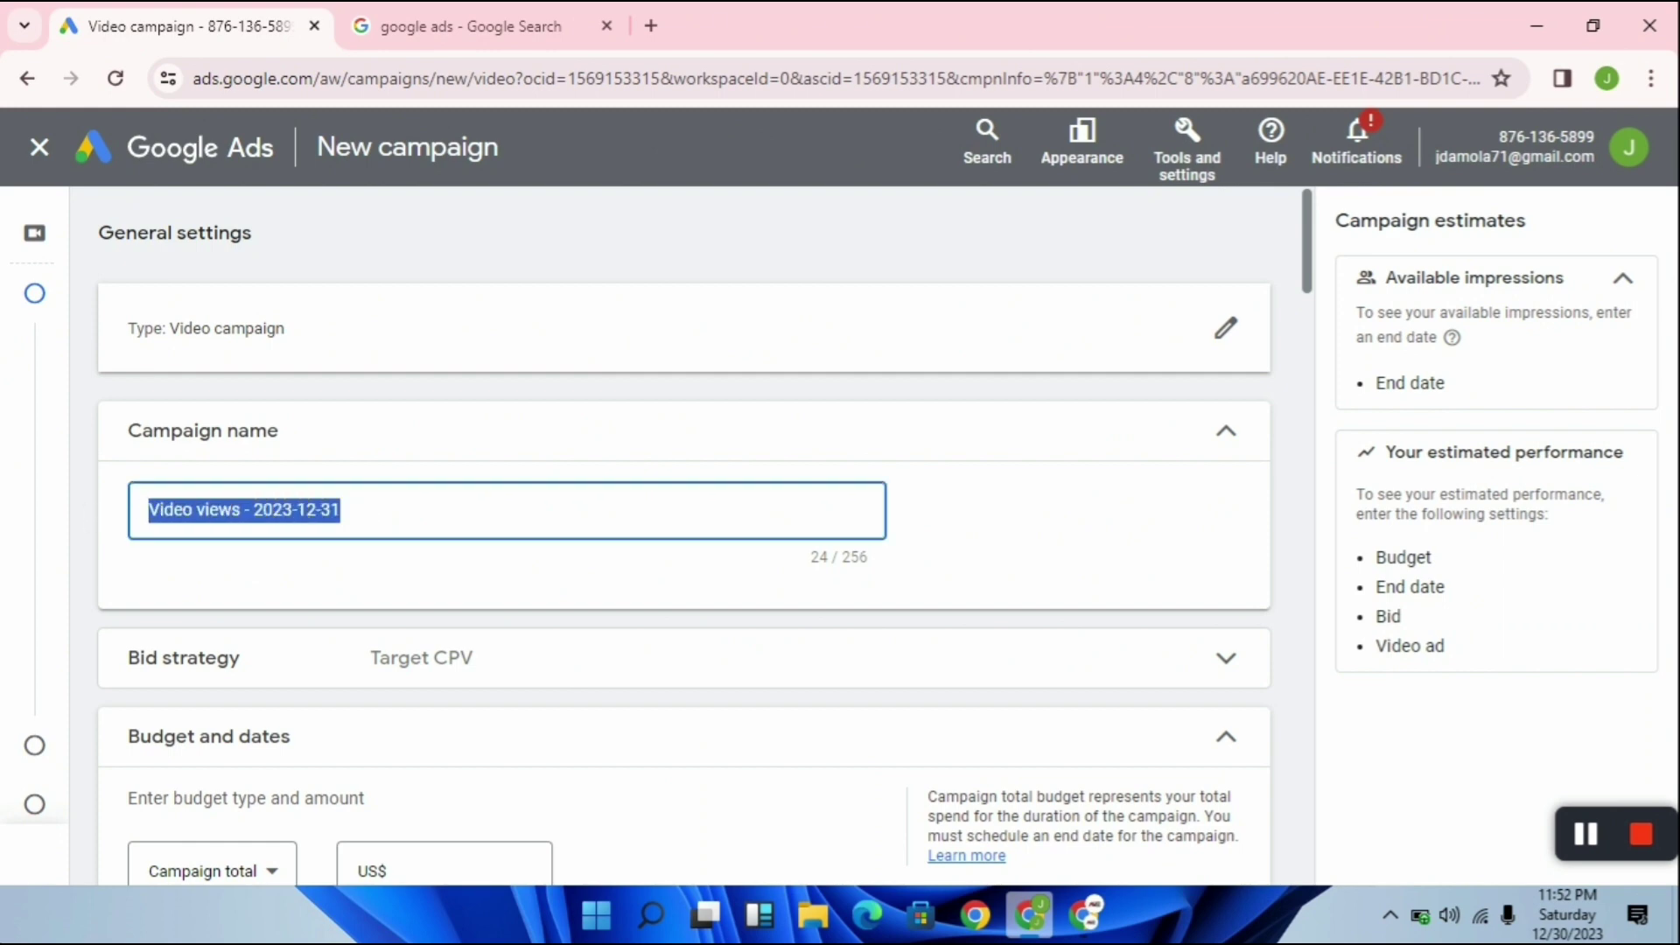
key(BackSpace)
text(video 1)
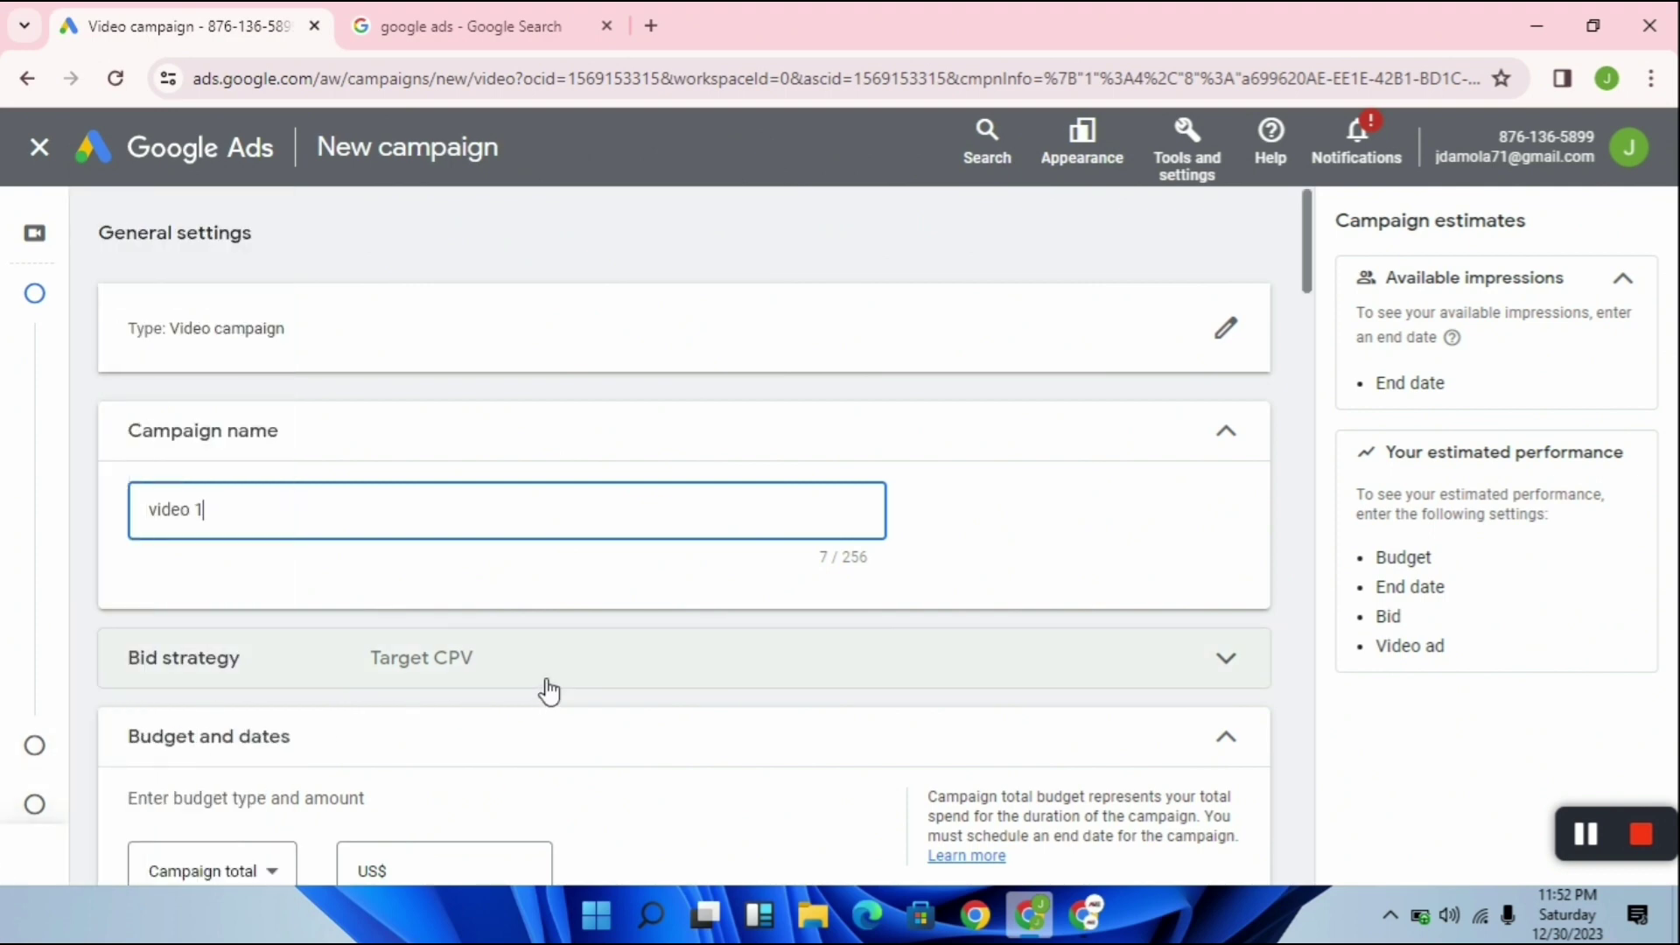
Expand the bid strategy section to check the available strategies, and collapse it again
scroll(544, 667, down, 5)
scroll(544, 665, up, 2)
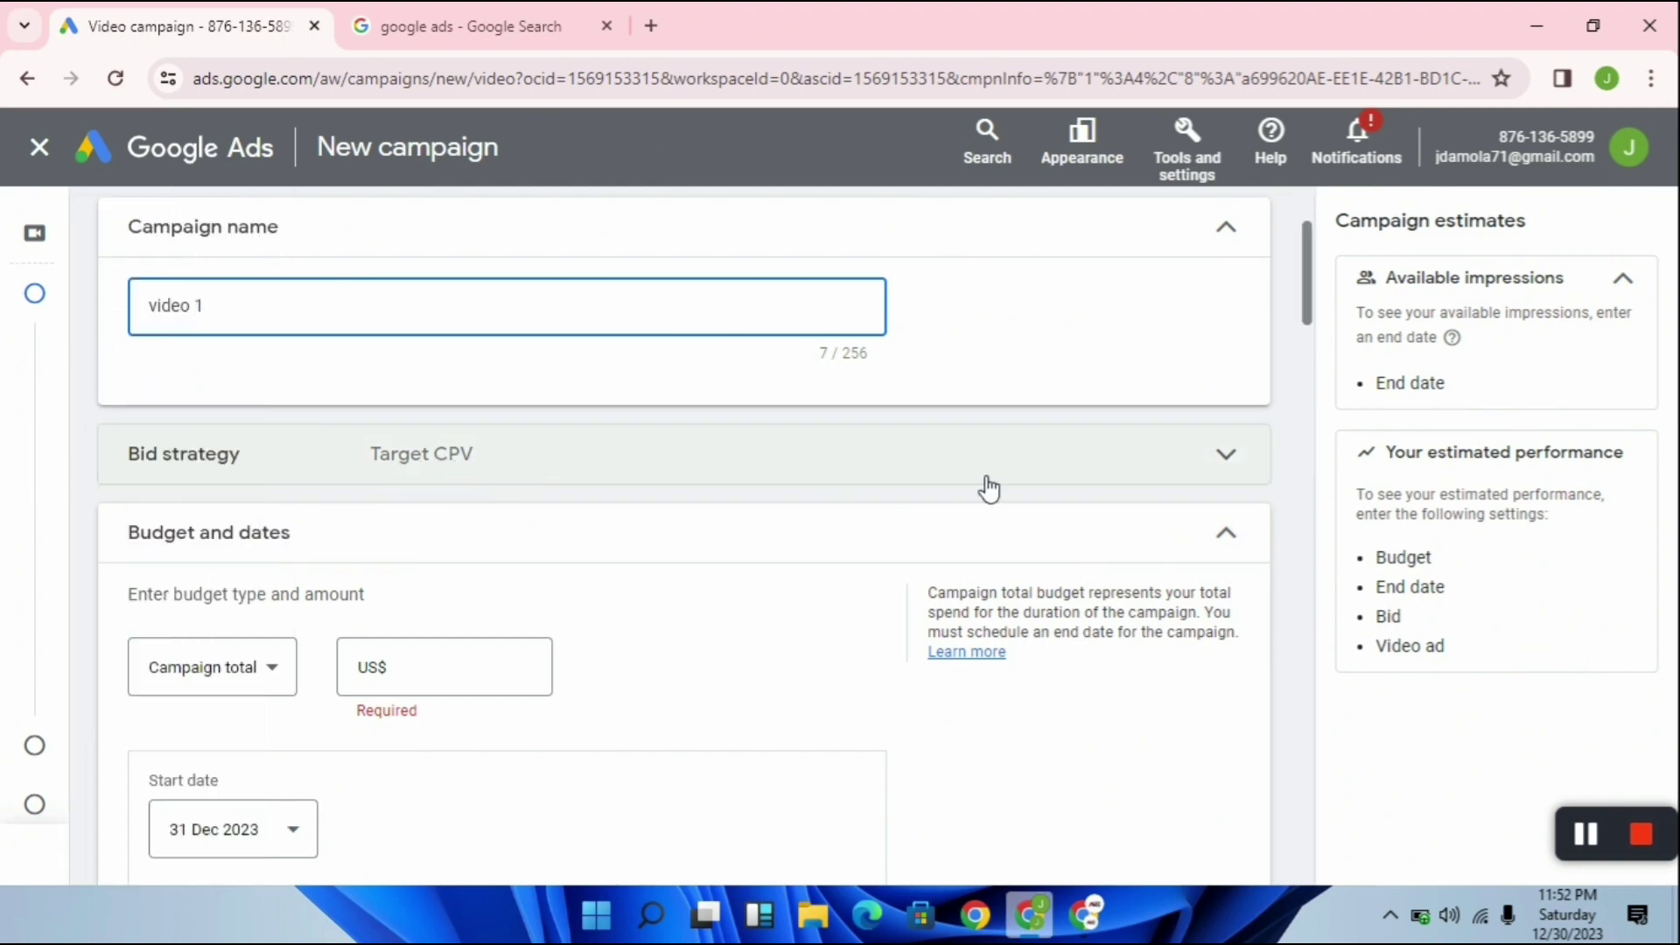
click(1226, 455)
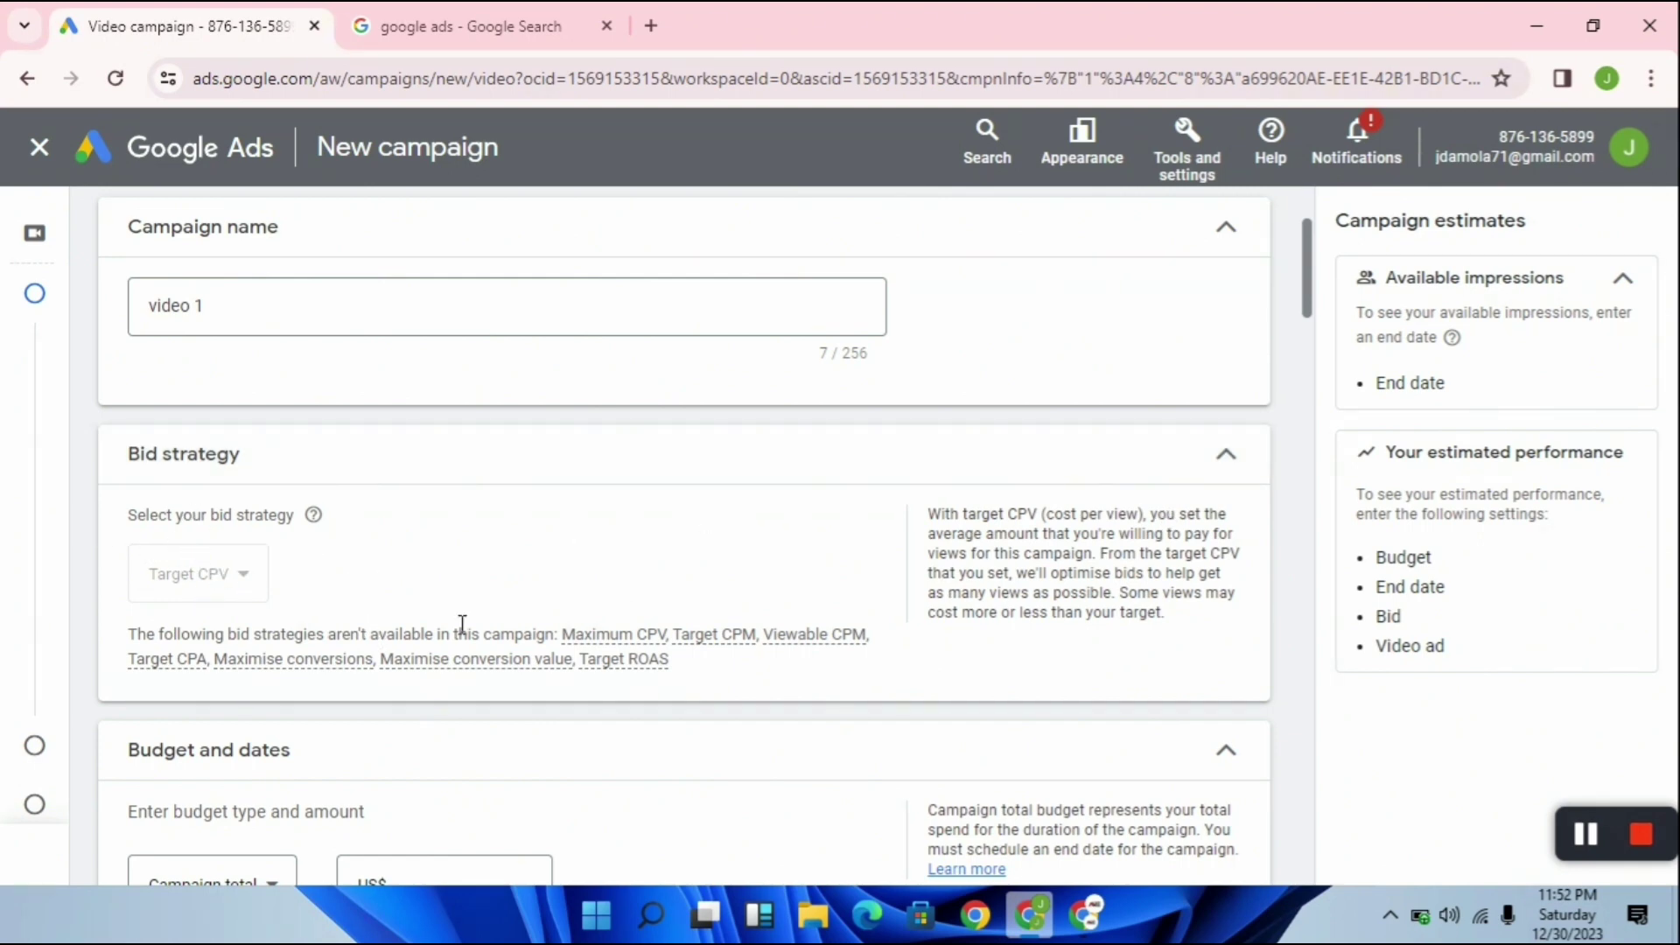
click(1225, 451)
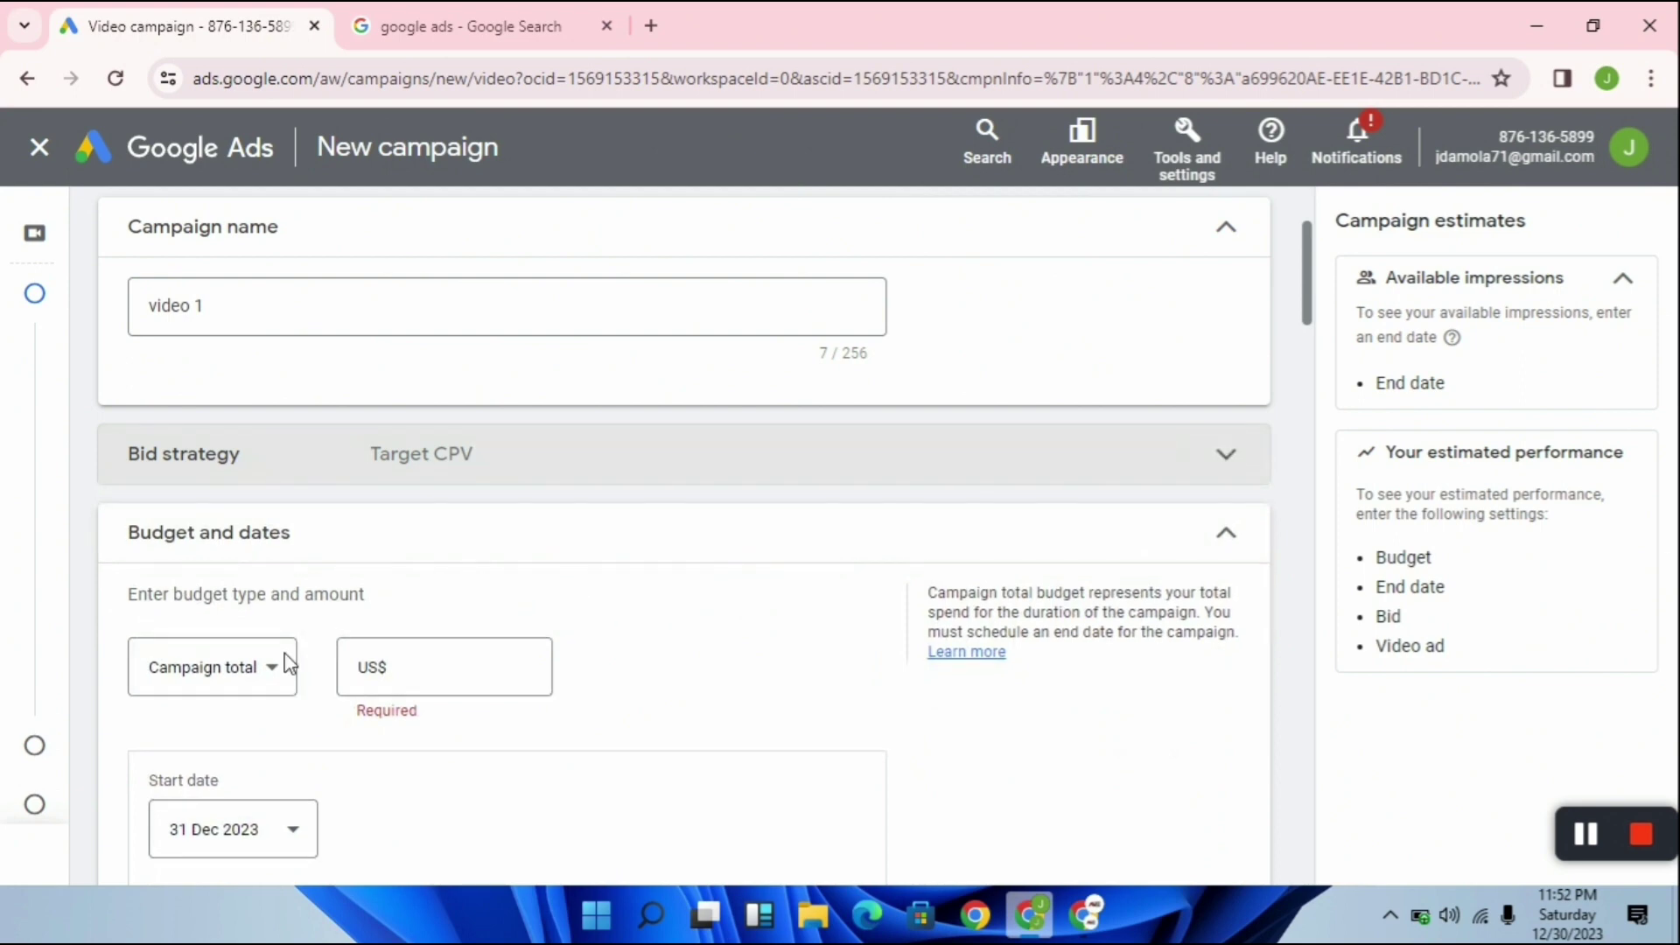
Keep the budget type as Campaign total and set the budget amount to US$0.05
click(274, 678)
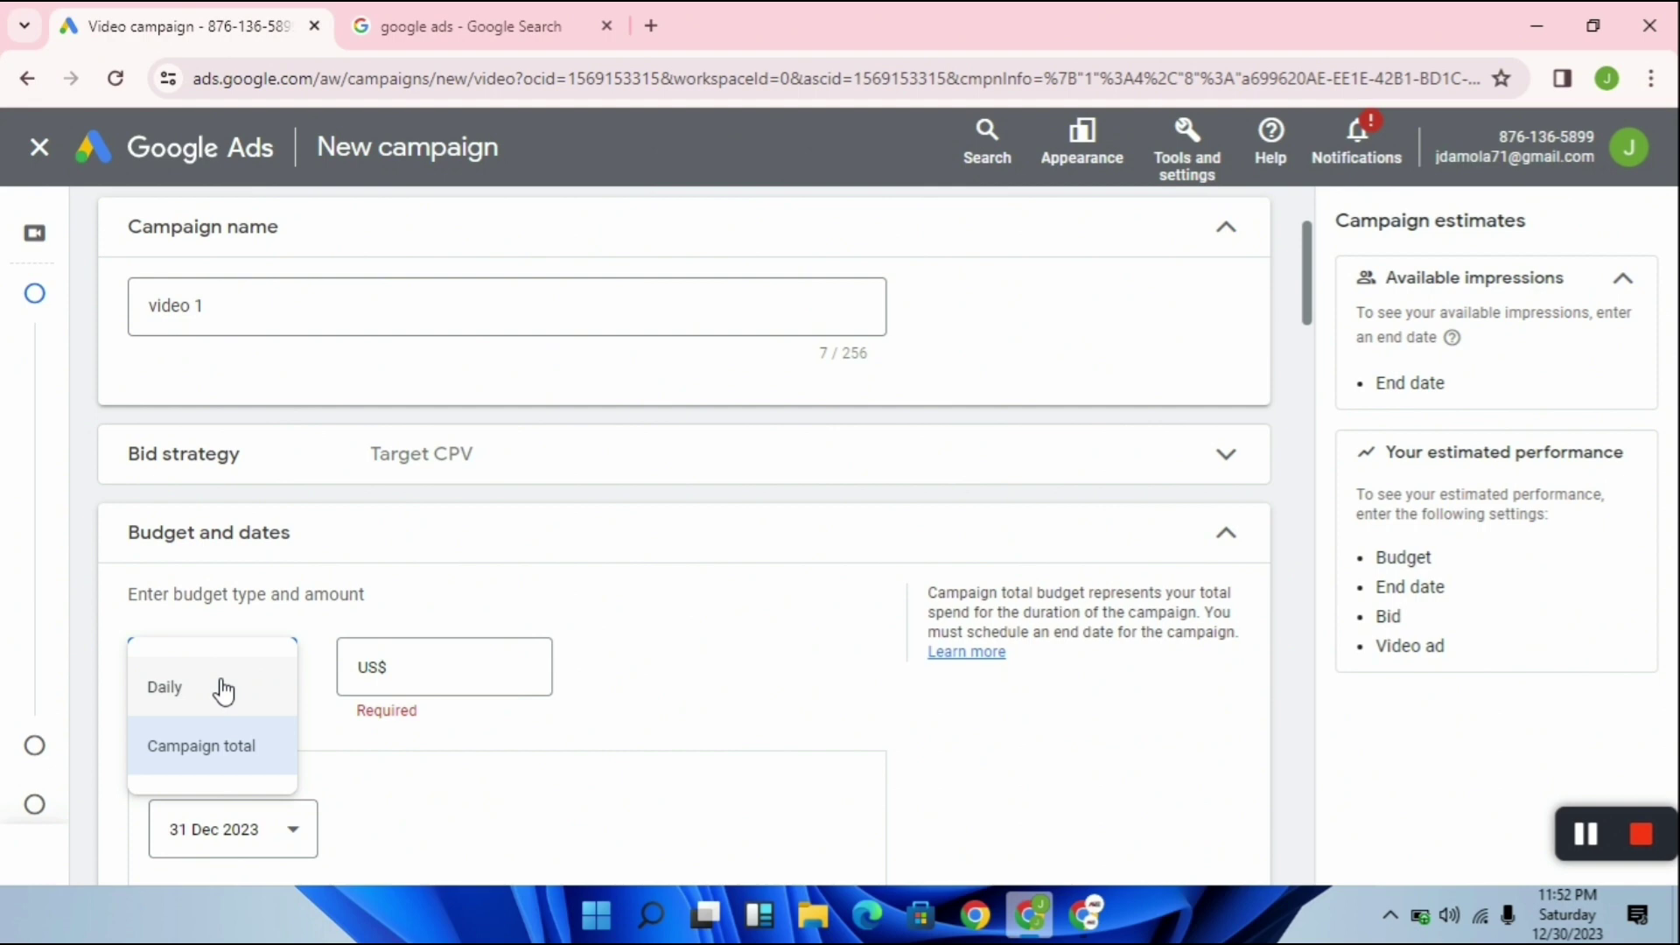
click(224, 744)
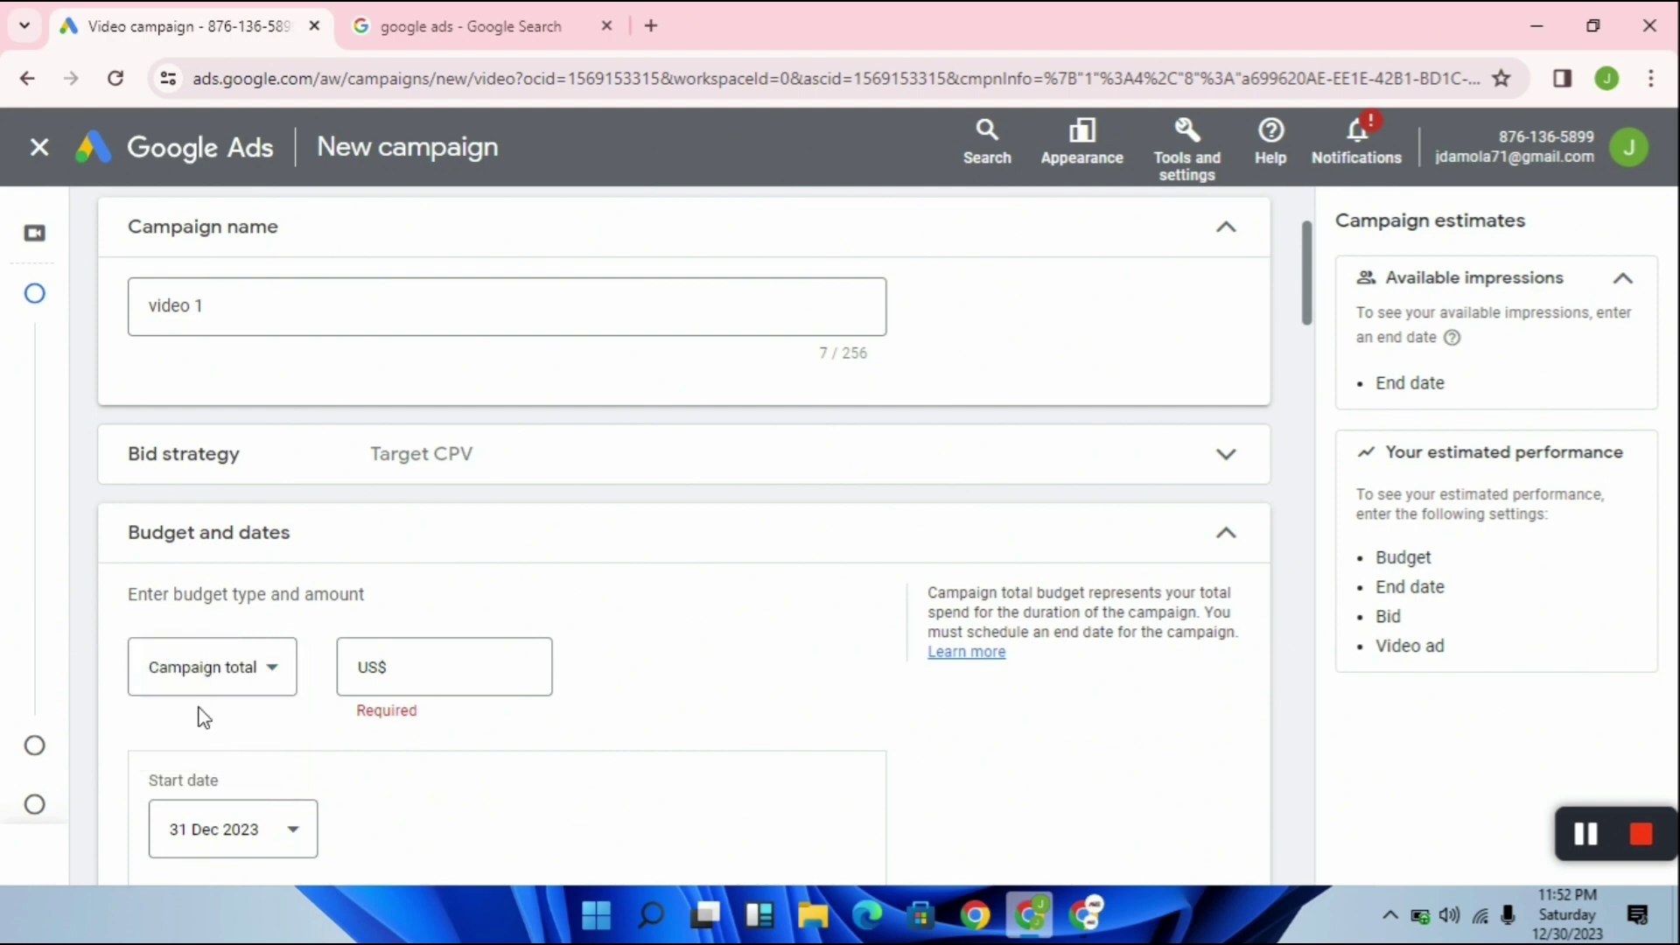
click(450, 661)
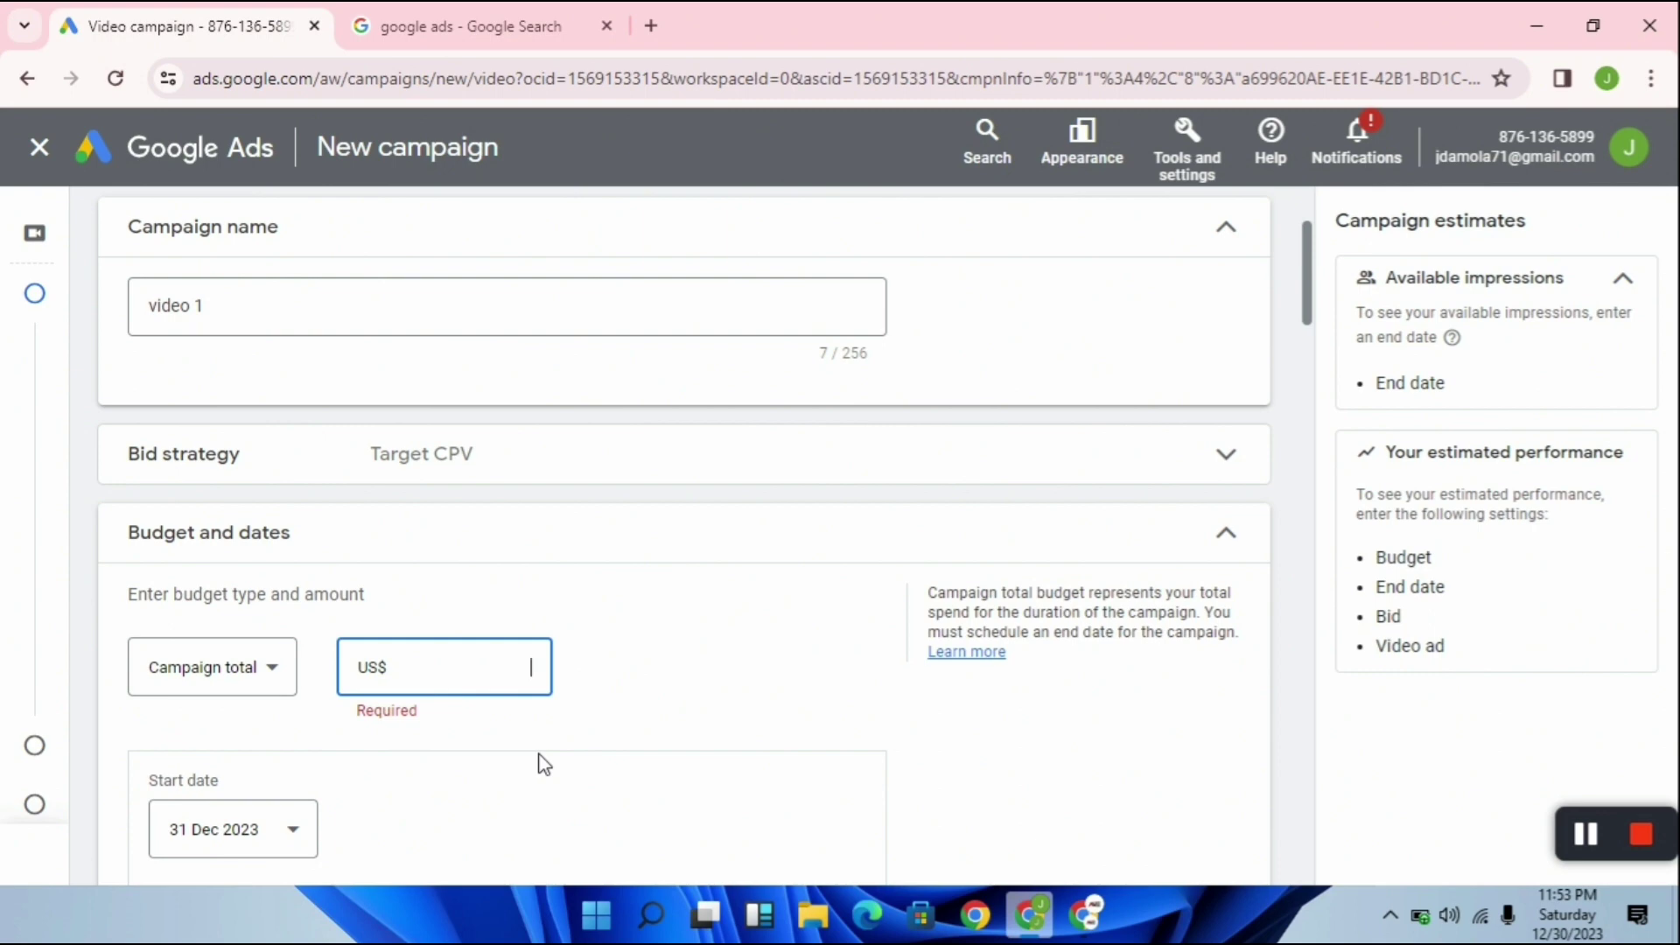
text(0)
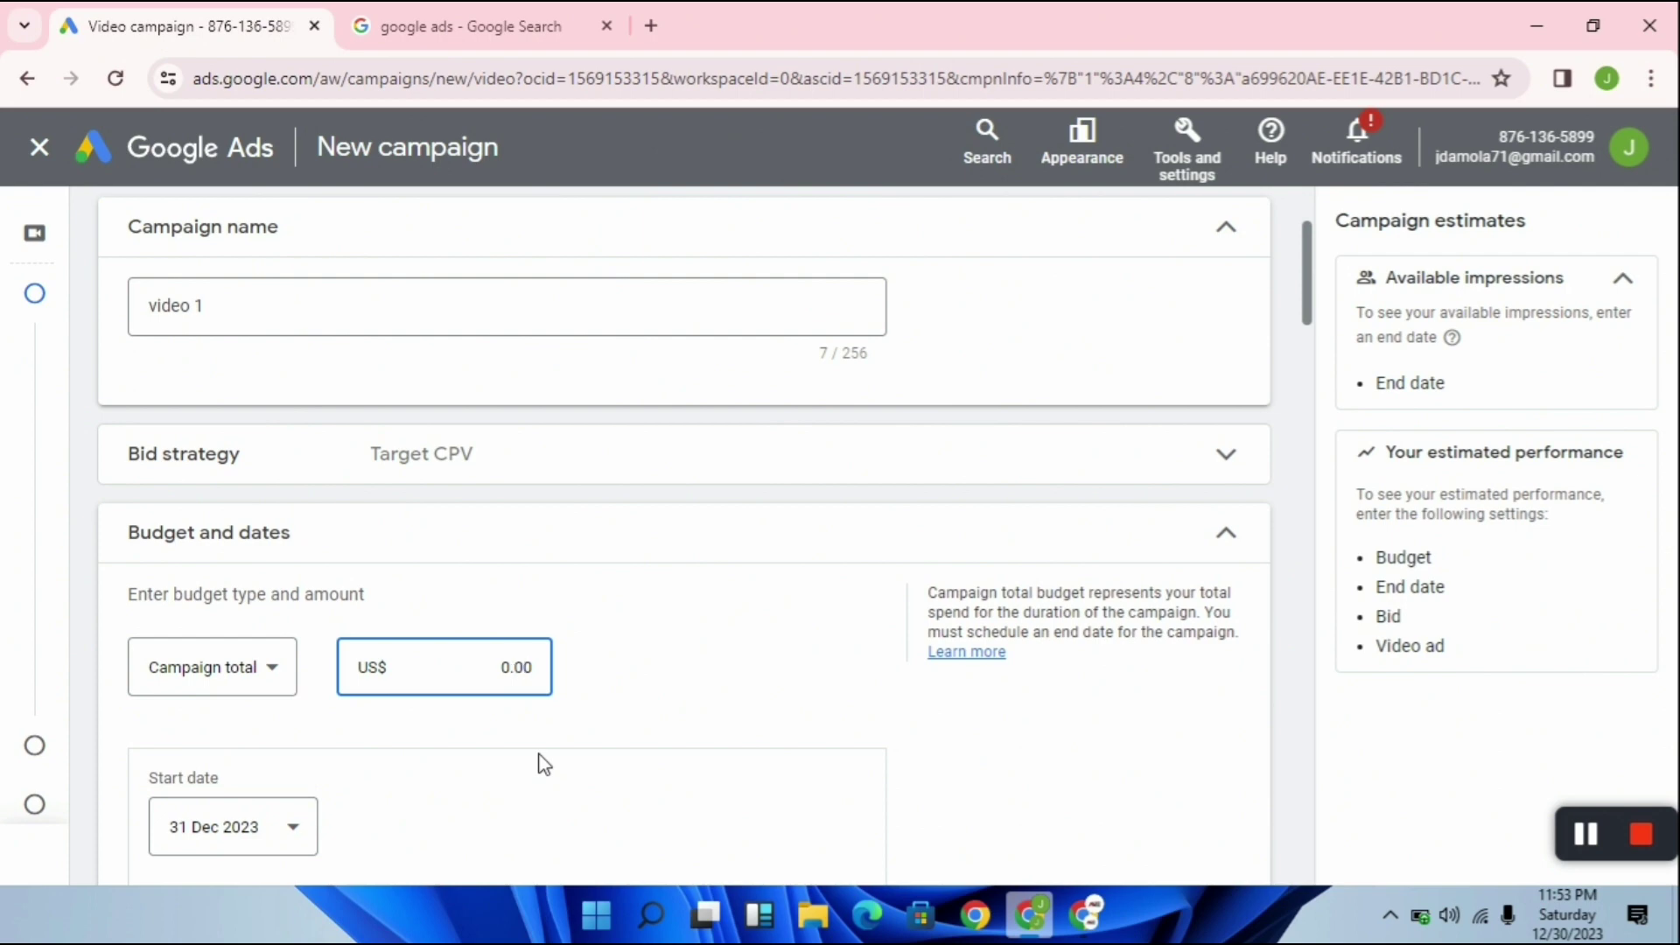
text(5)
scroll(769, 778, up, 3)
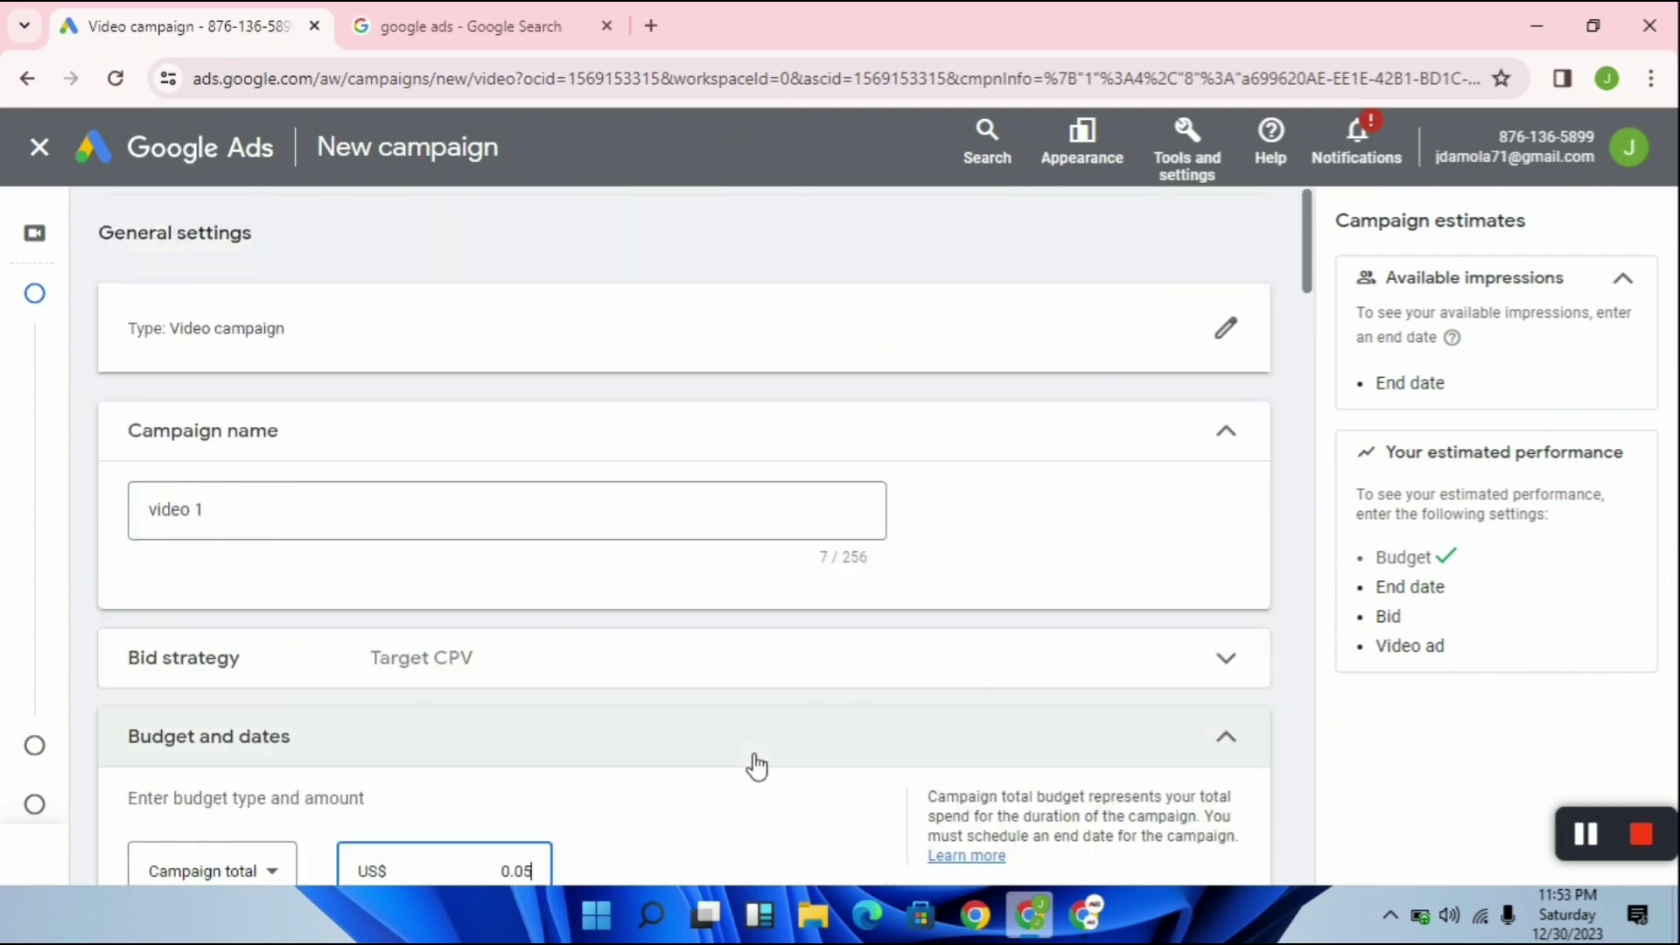
Set the campaign's end date to 7 Jan 2024
scroll(481, 619, down, 7)
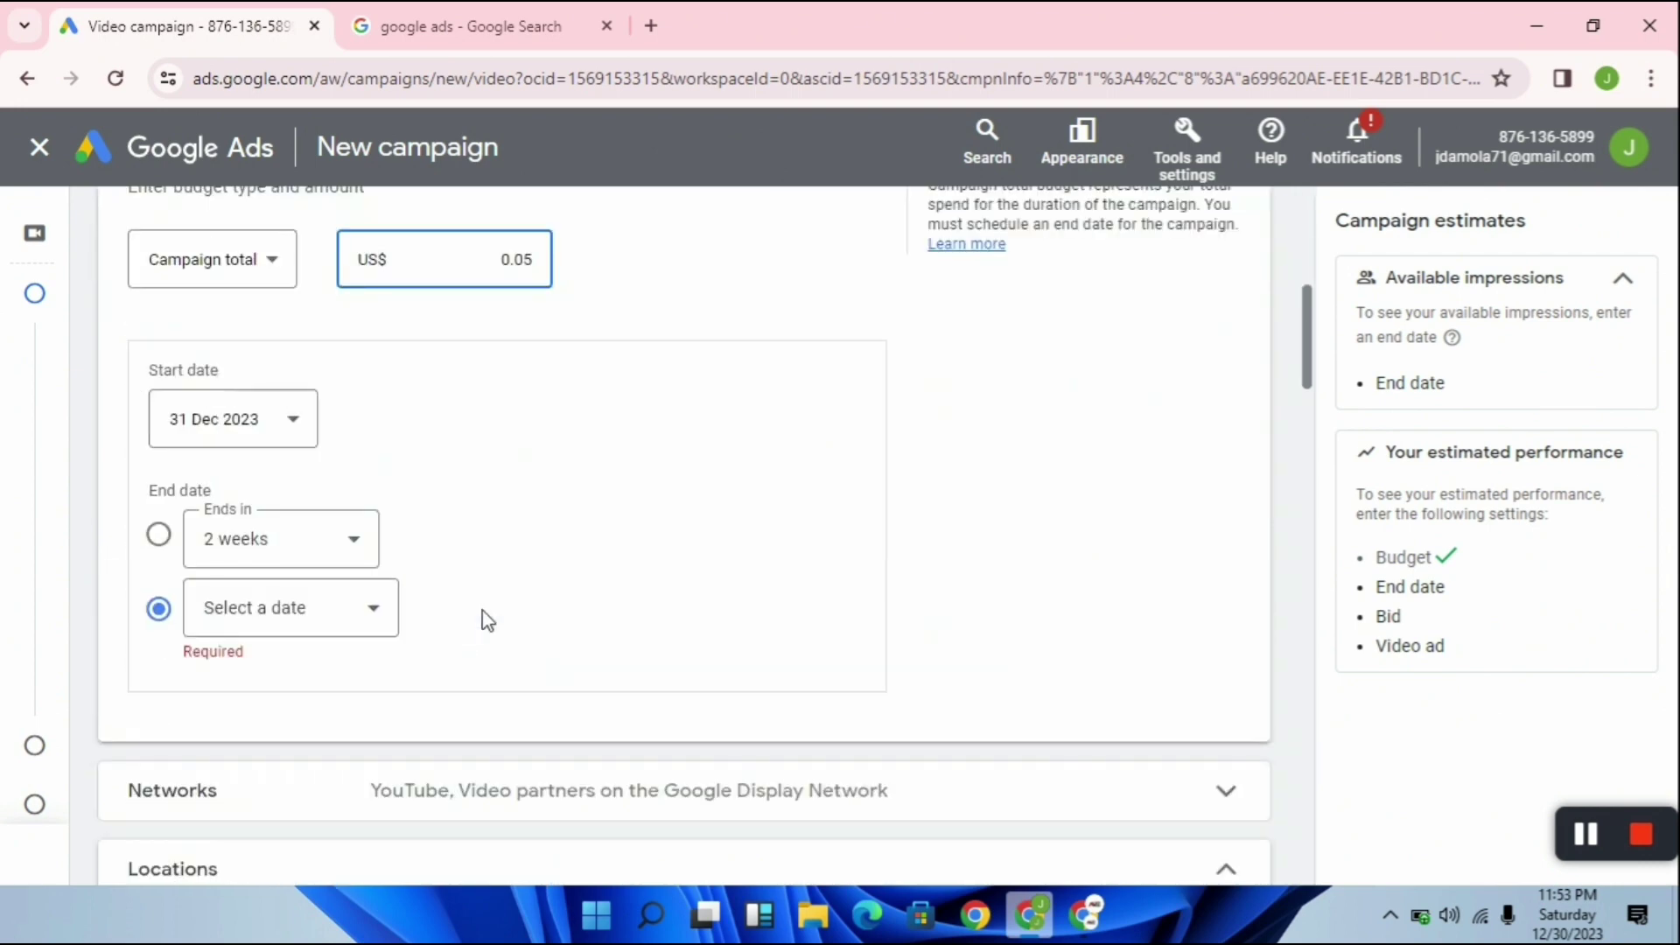
mouse_move(212, 415)
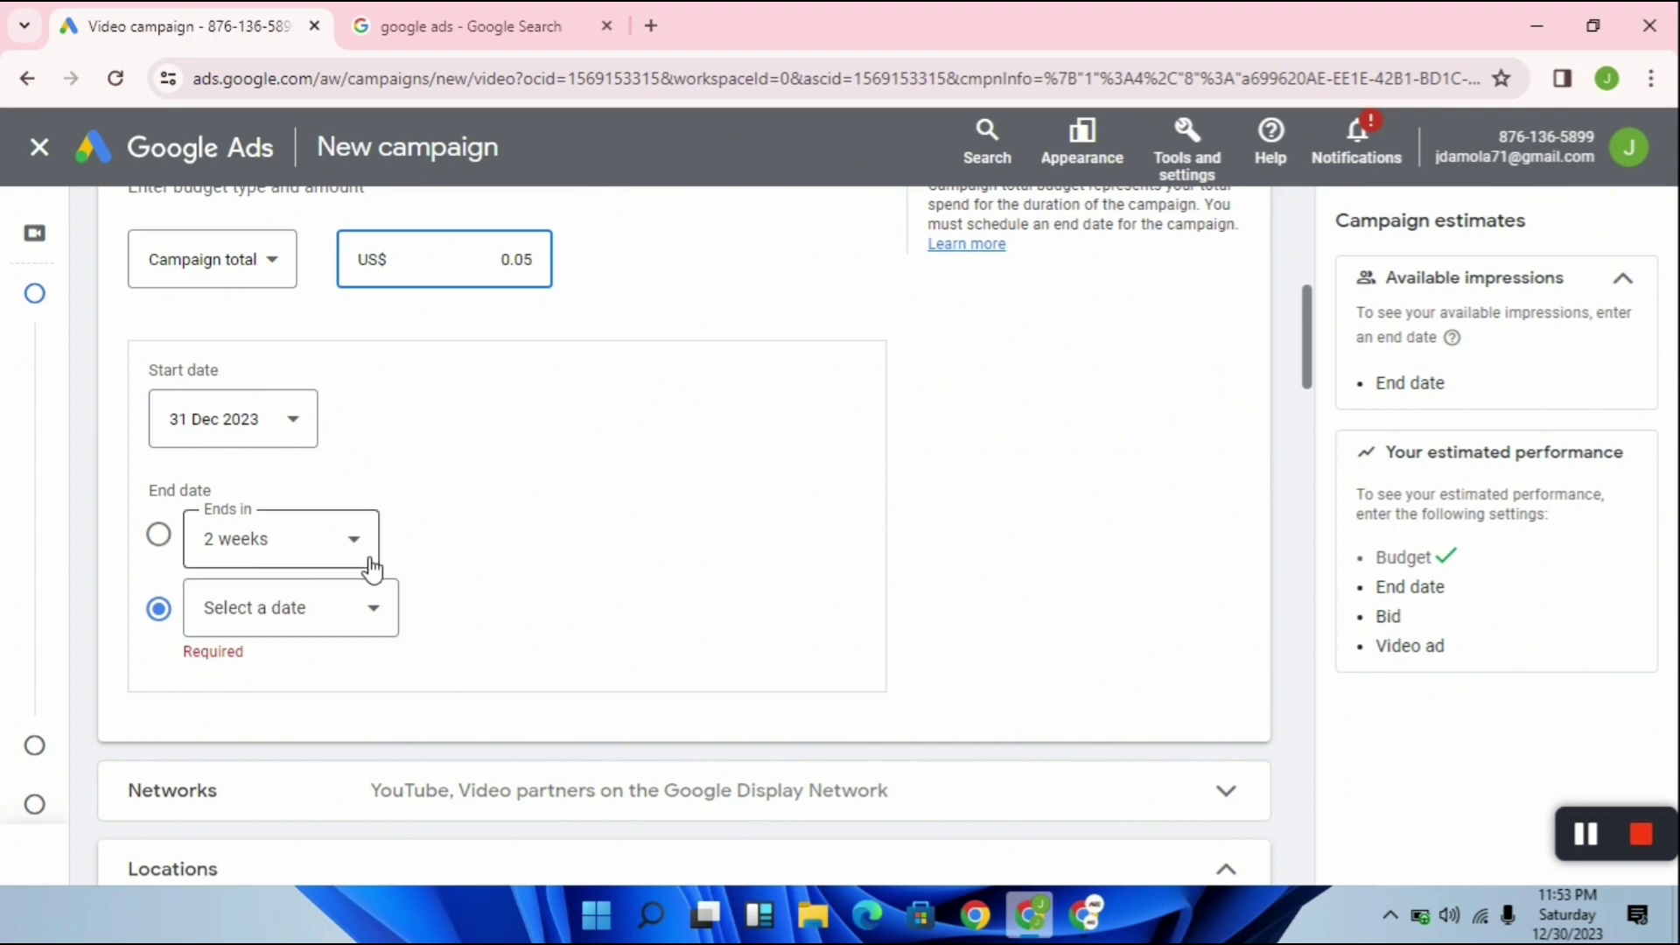
click(382, 621)
click(377, 613)
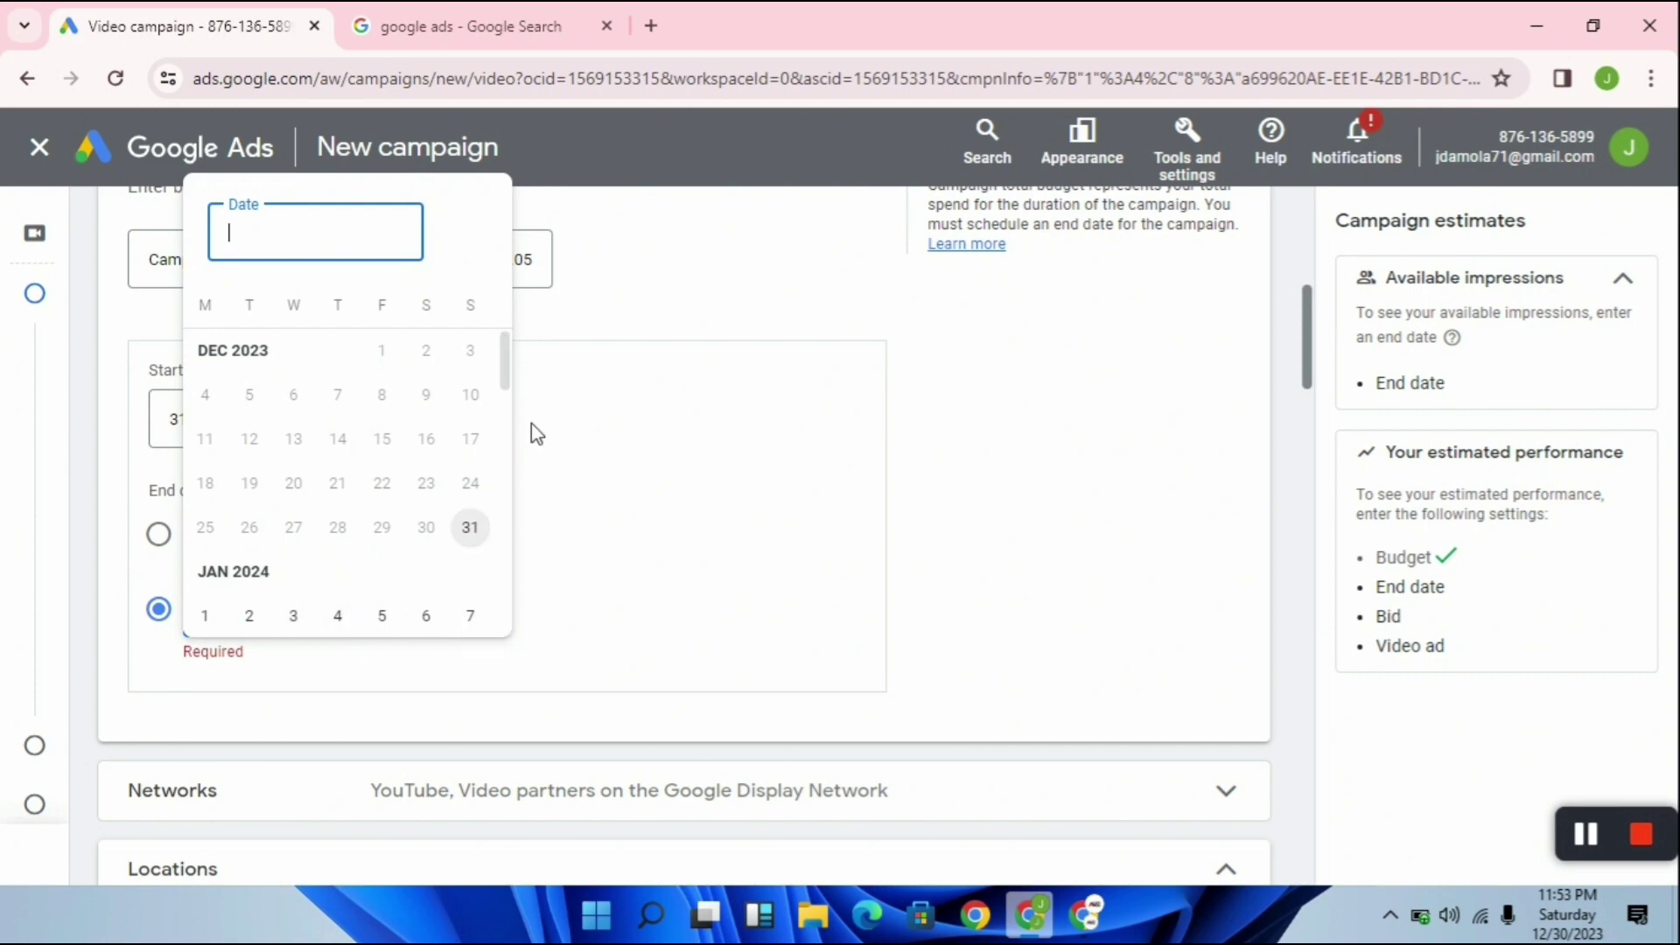
mouse_move(507, 375)
mouse_down()
mouse_move(510, 392)
mouse_move(509, 372)
mouse_up()
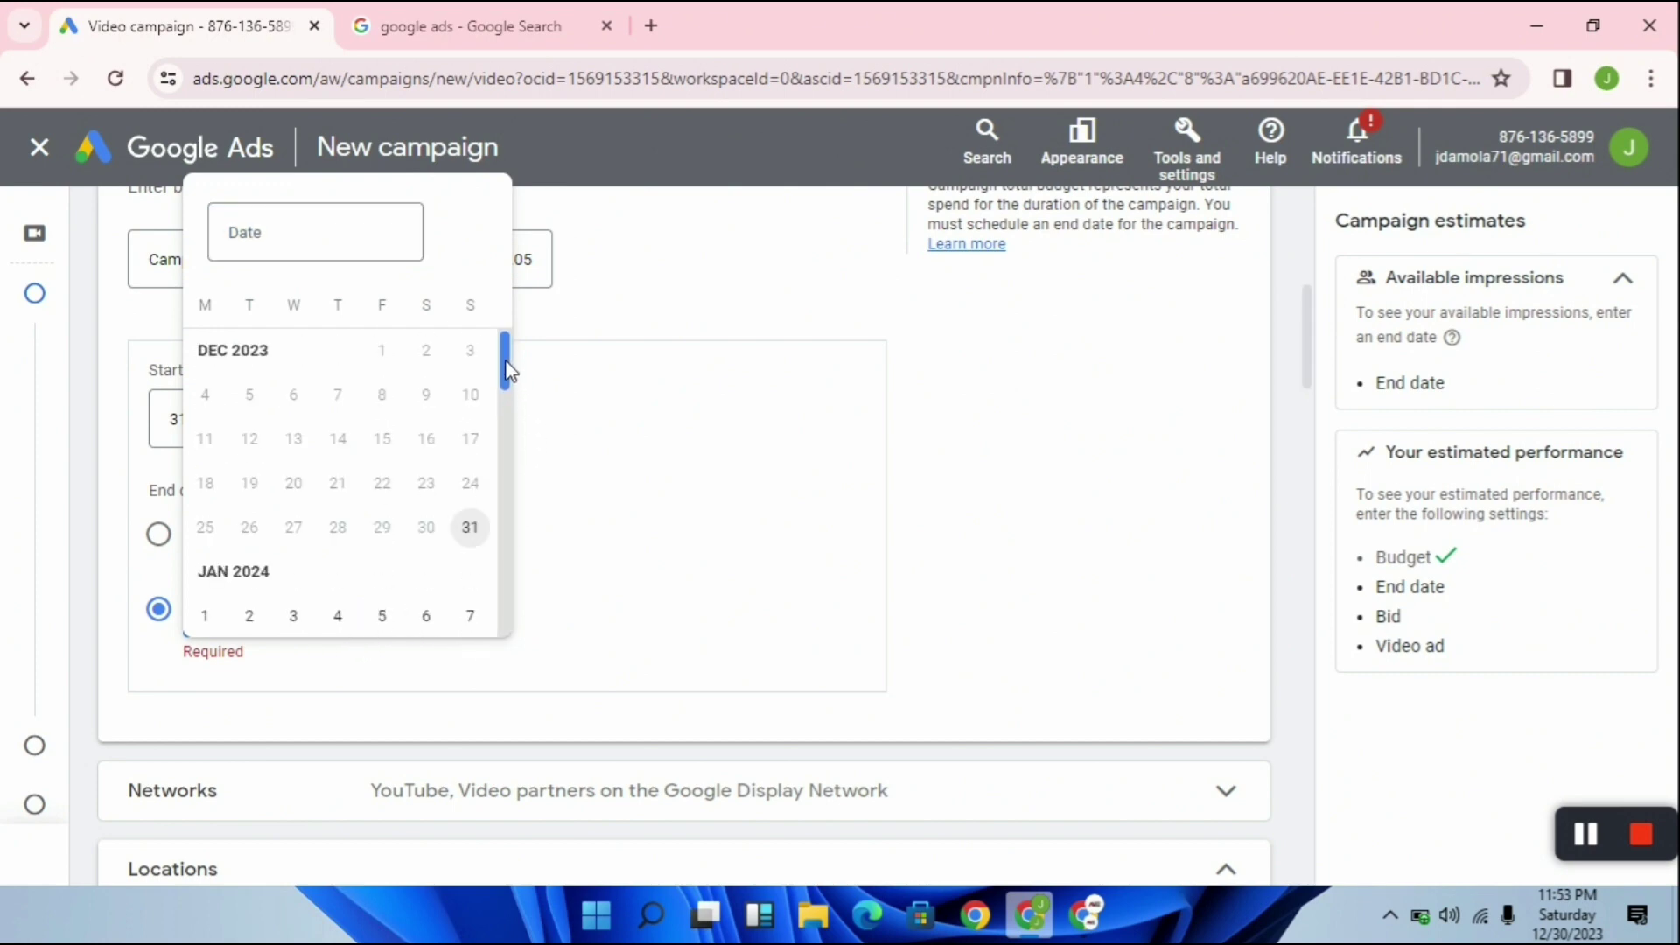
click(472, 621)
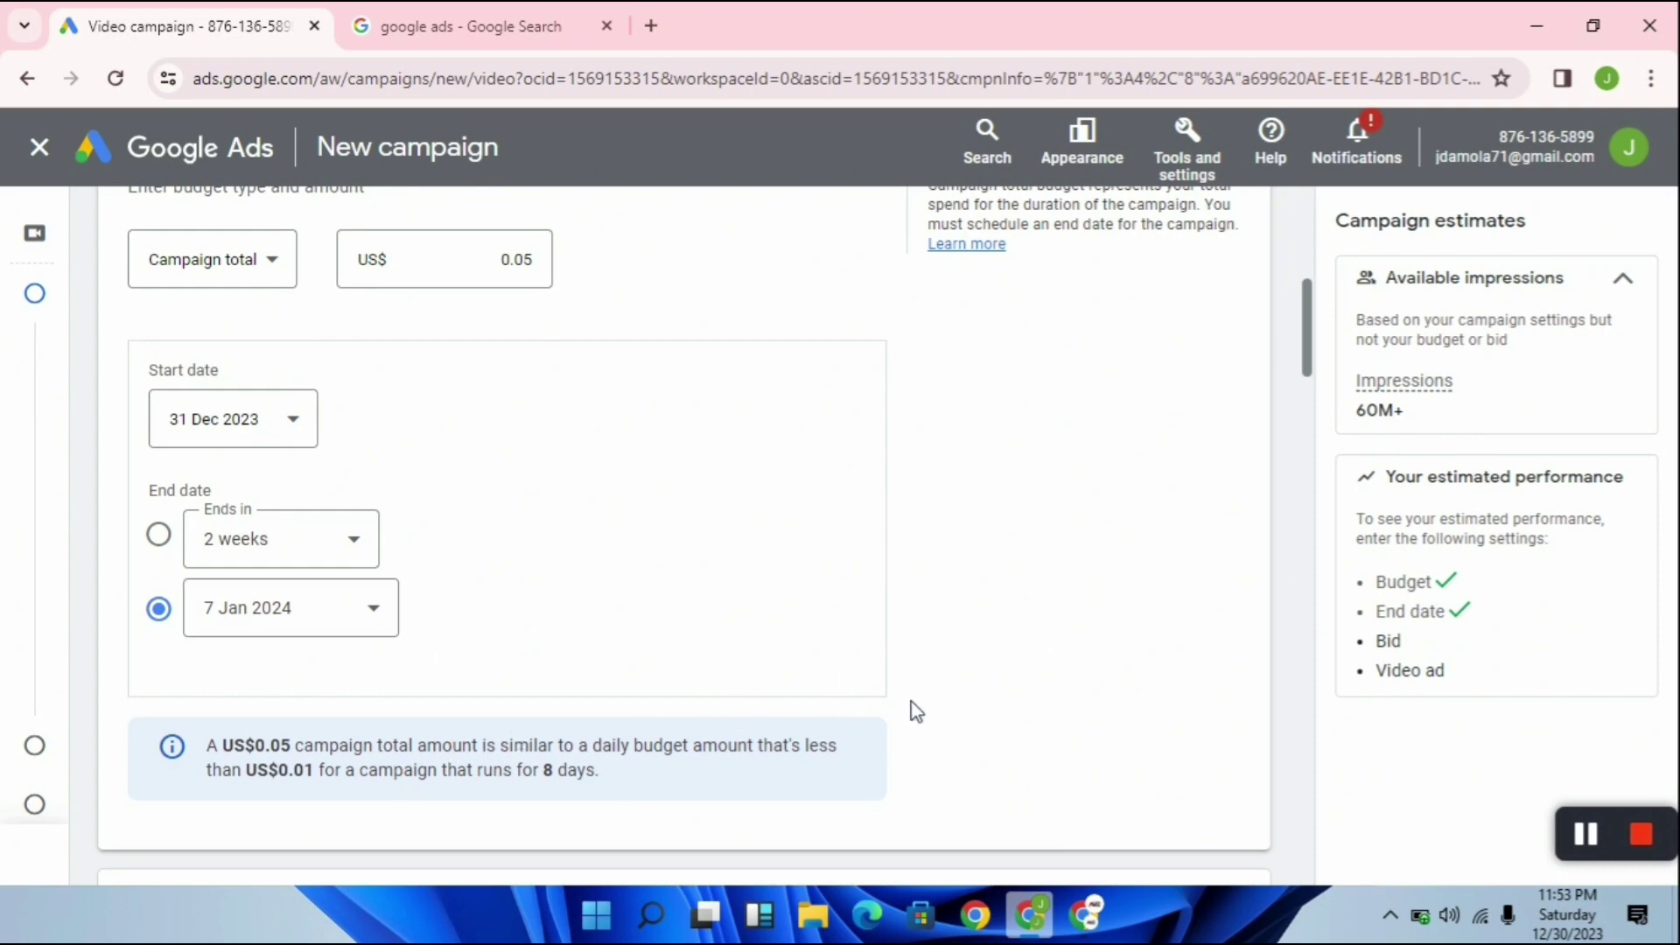
scroll(1077, 522, up, 2)
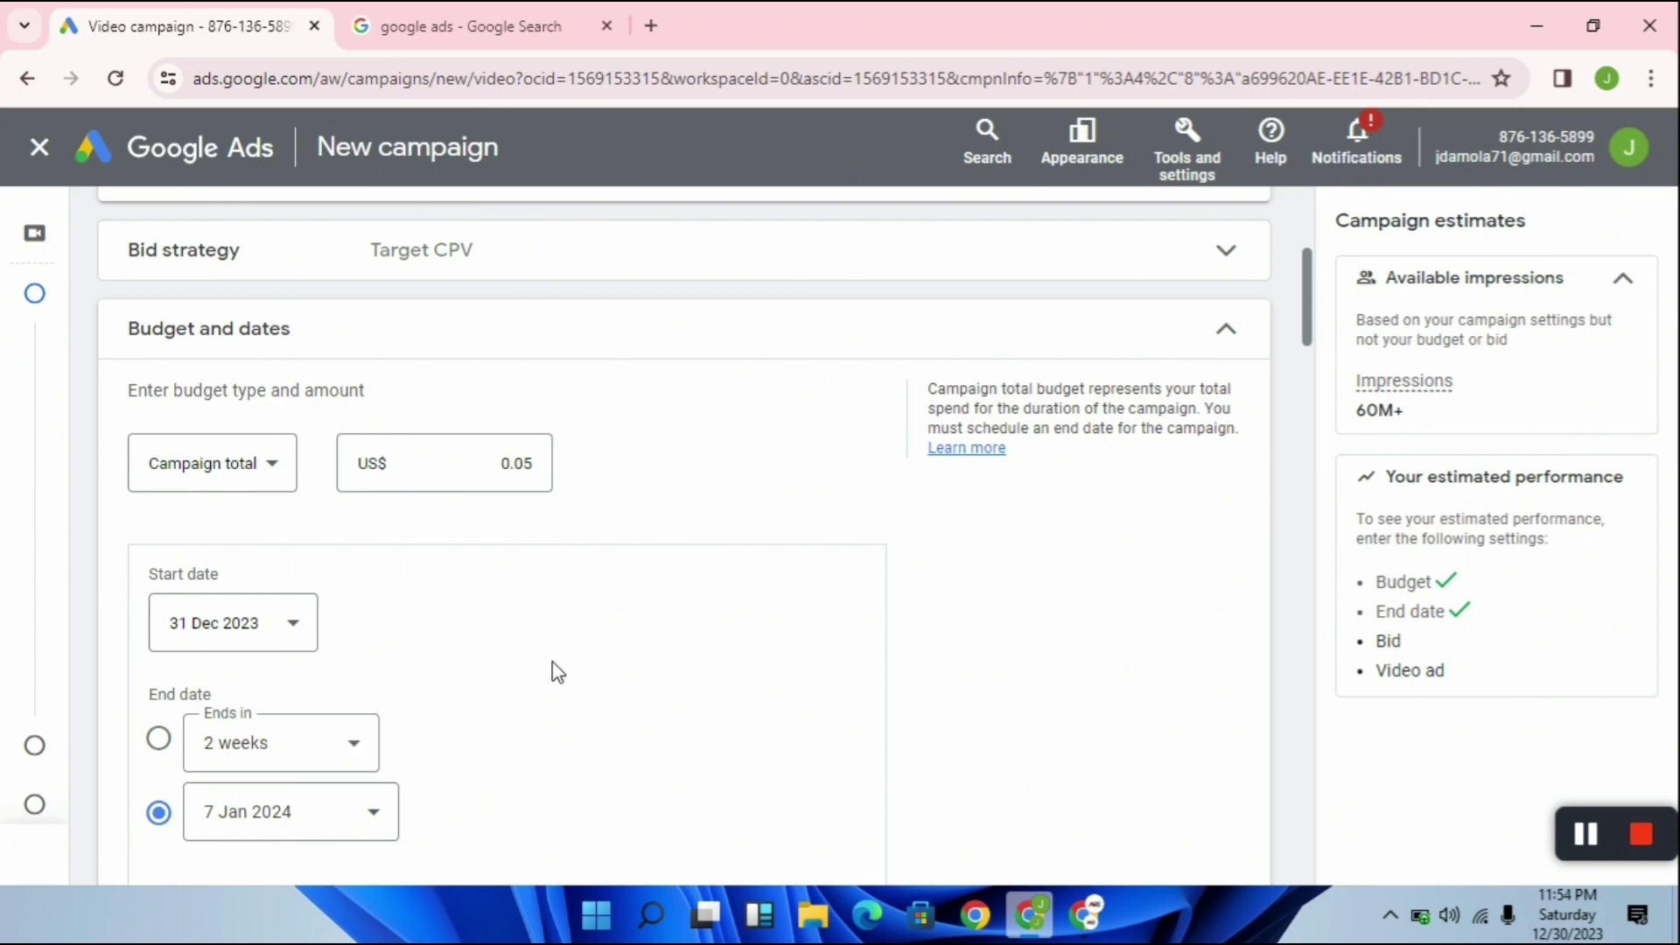
scroll(557, 673, up, 2)
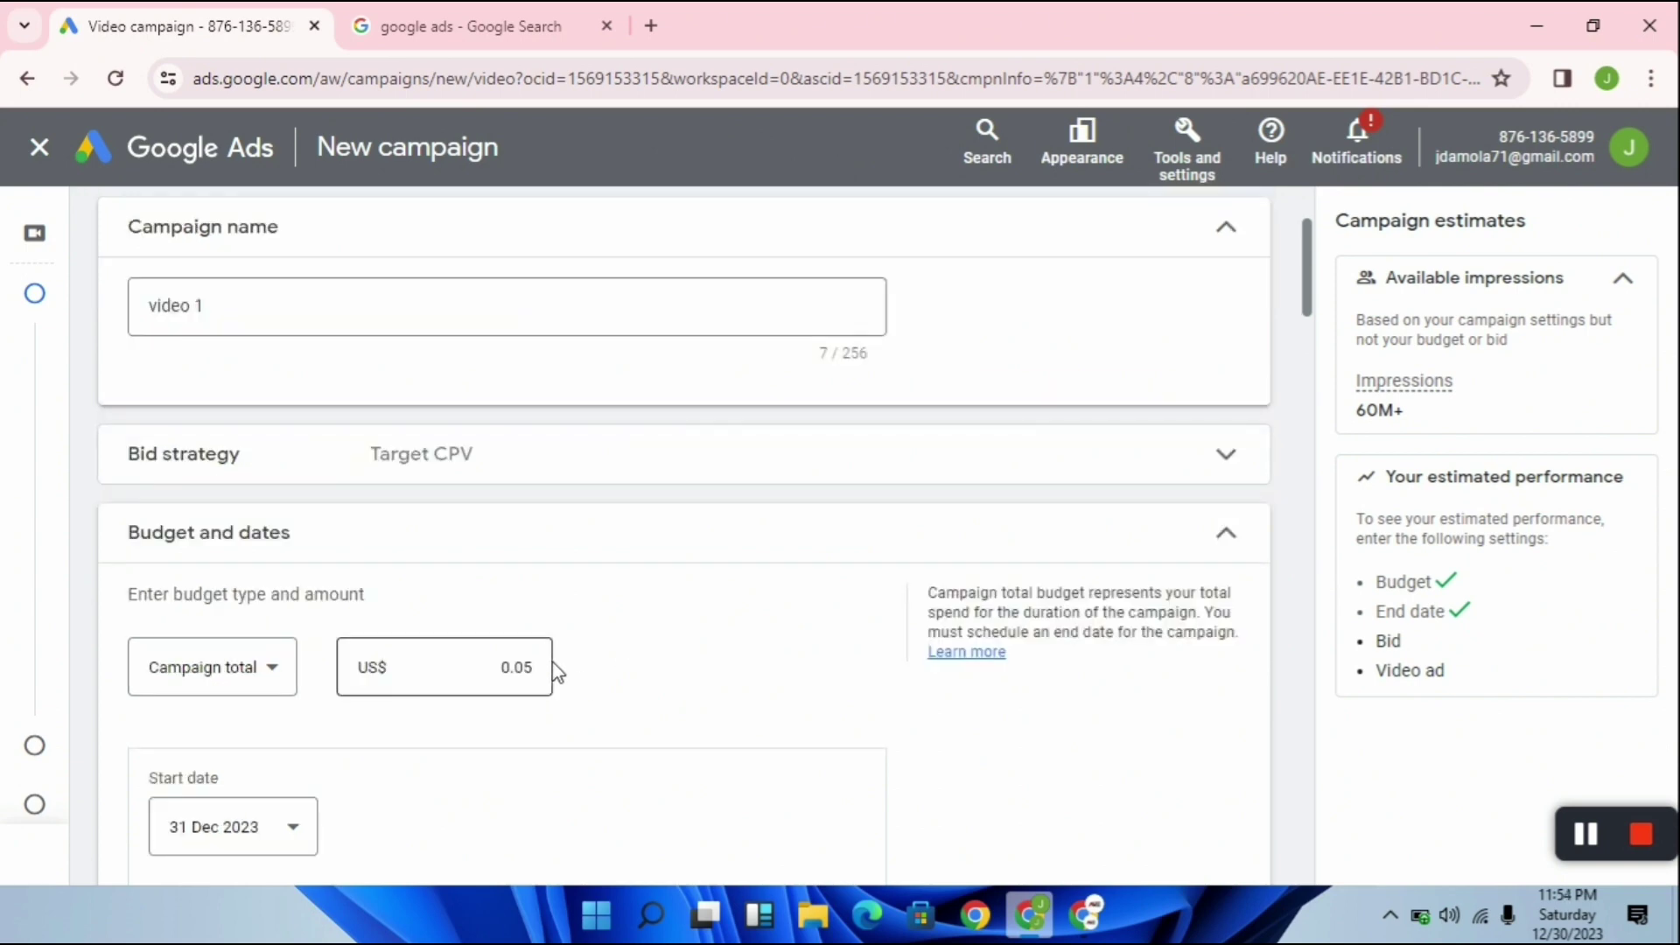
scroll(557, 672, down, 10)
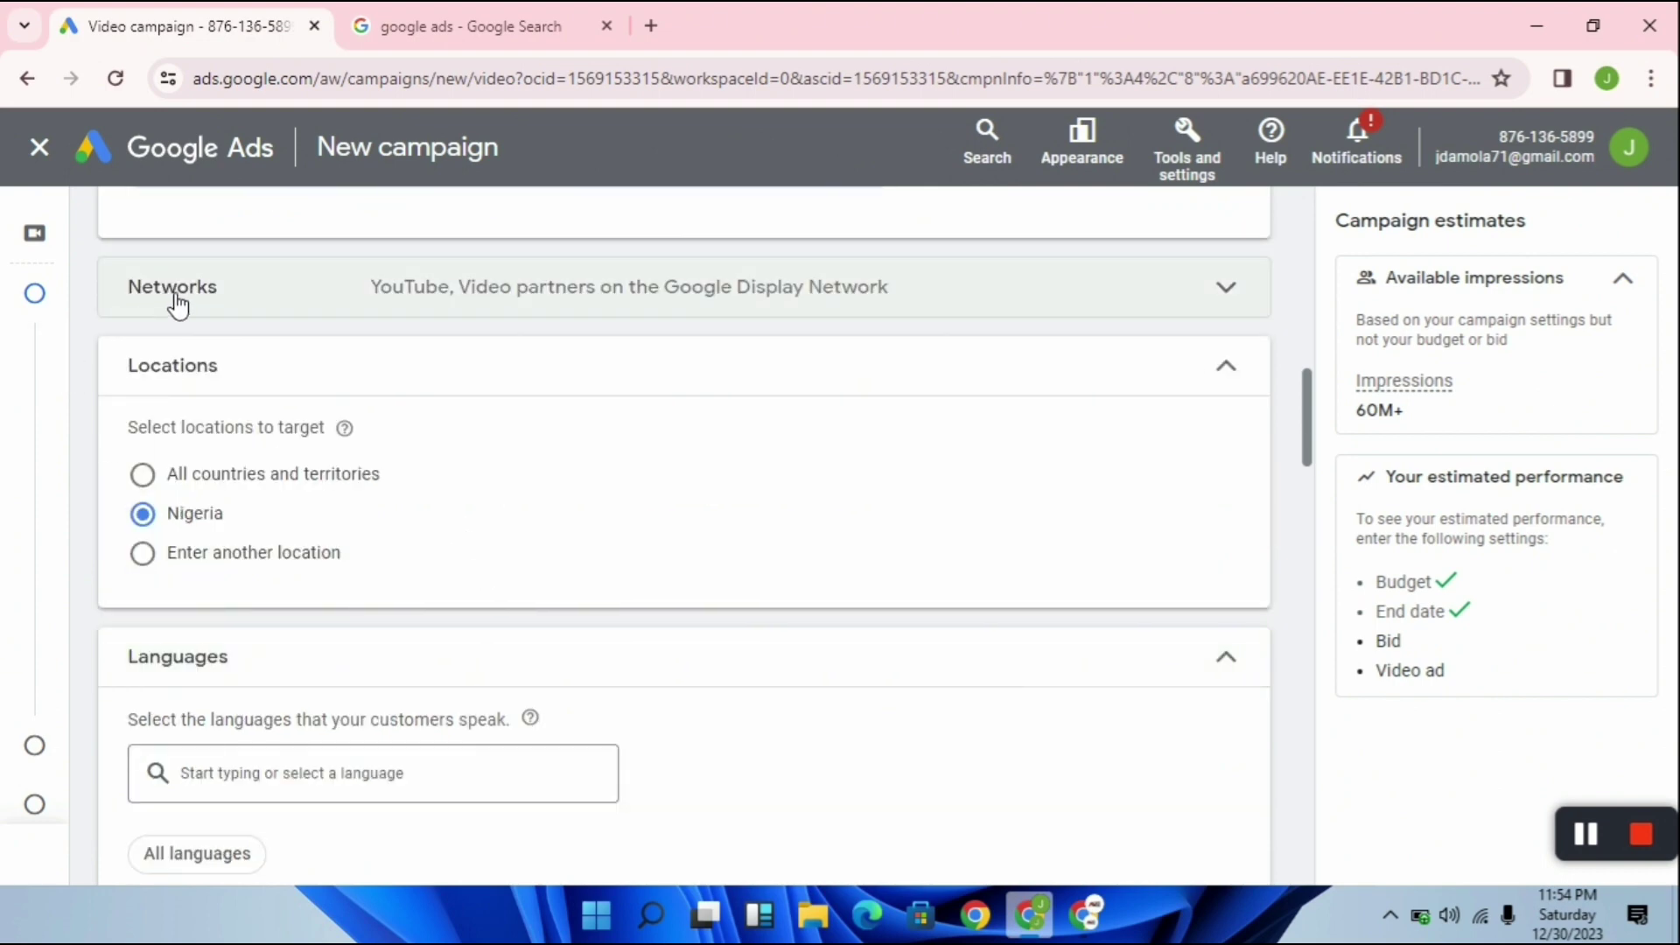
Review the Networks options without changing them, and set the campaign's location targeting to All countries and territories
click(1225, 297)
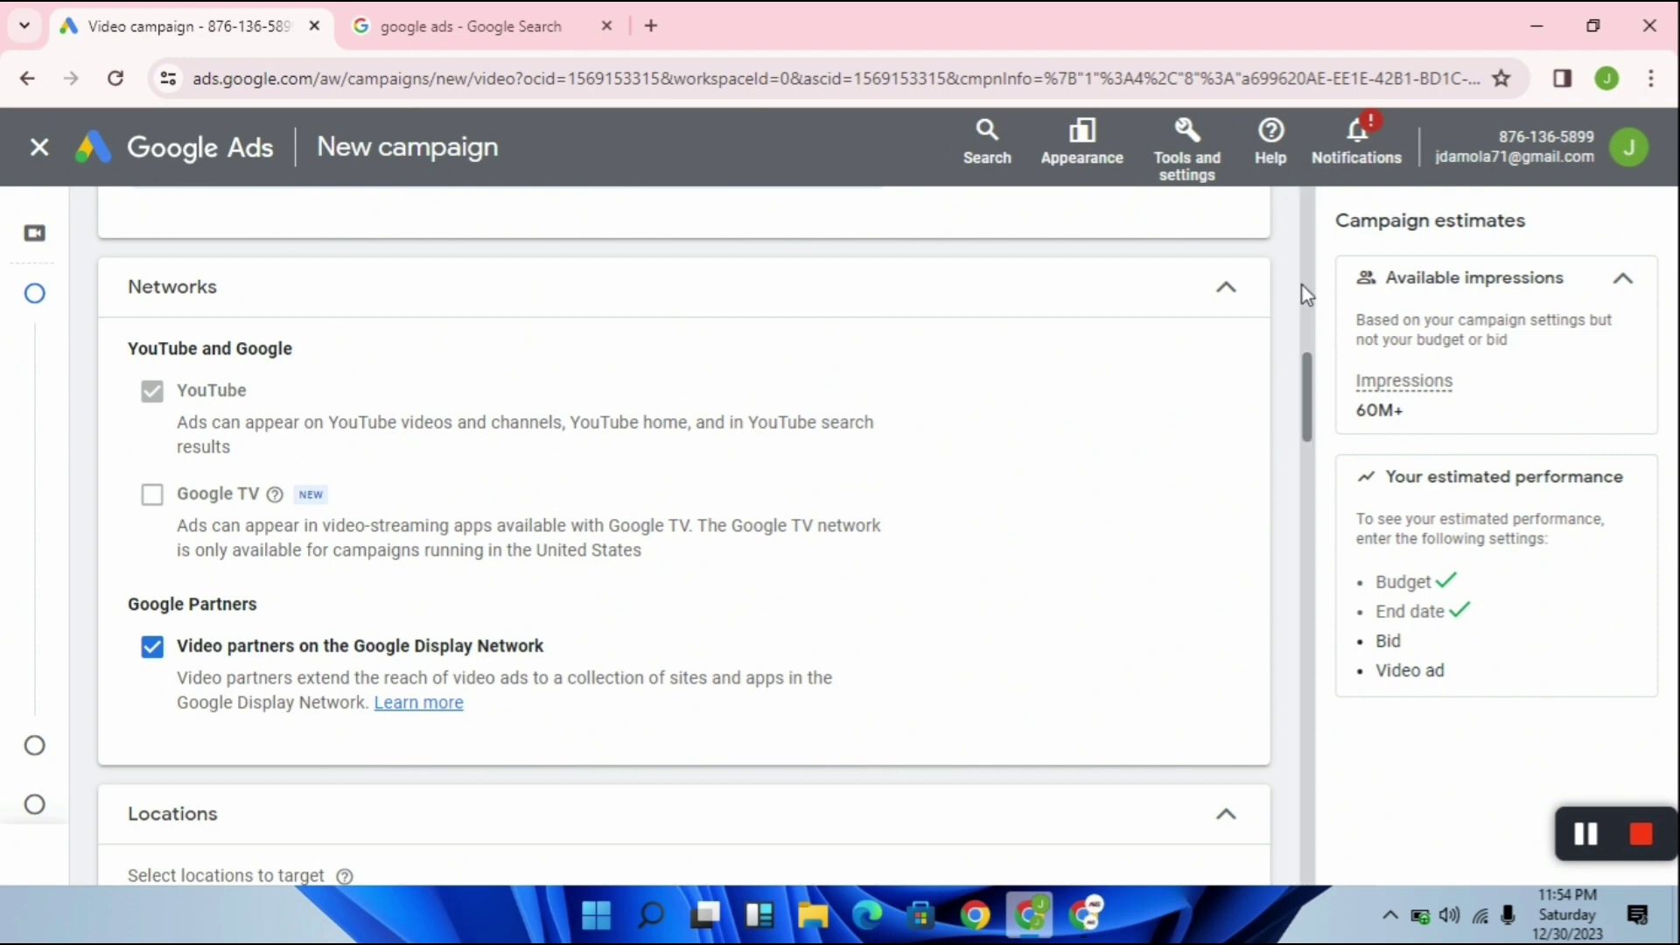
click(1232, 306)
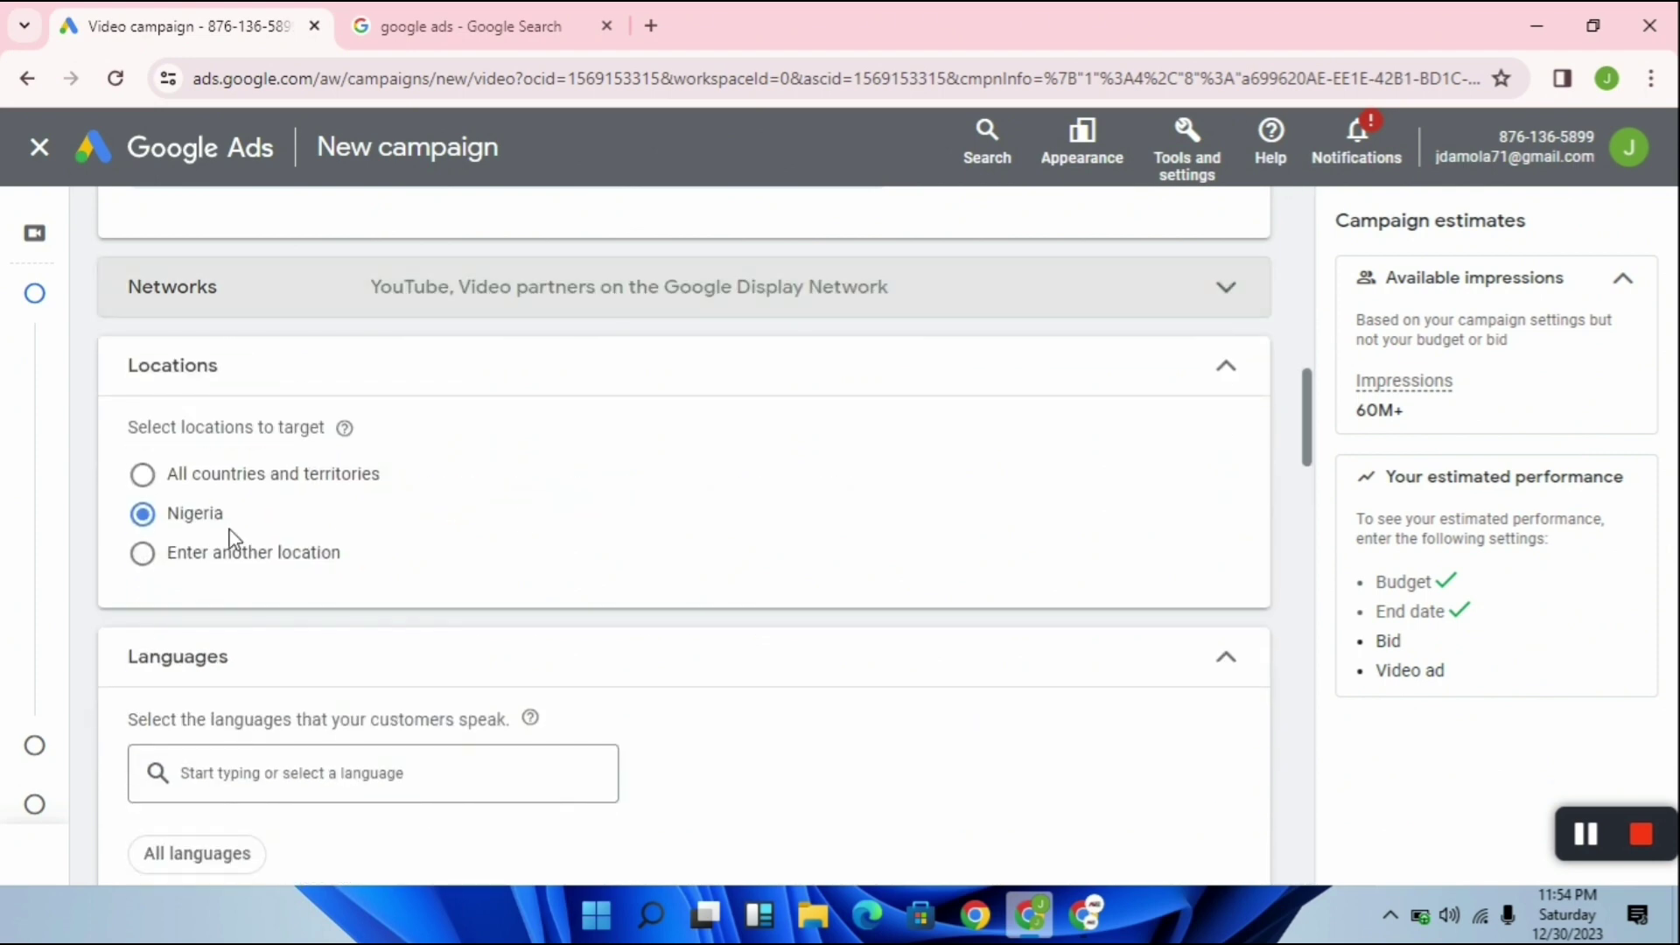
click(143, 476)
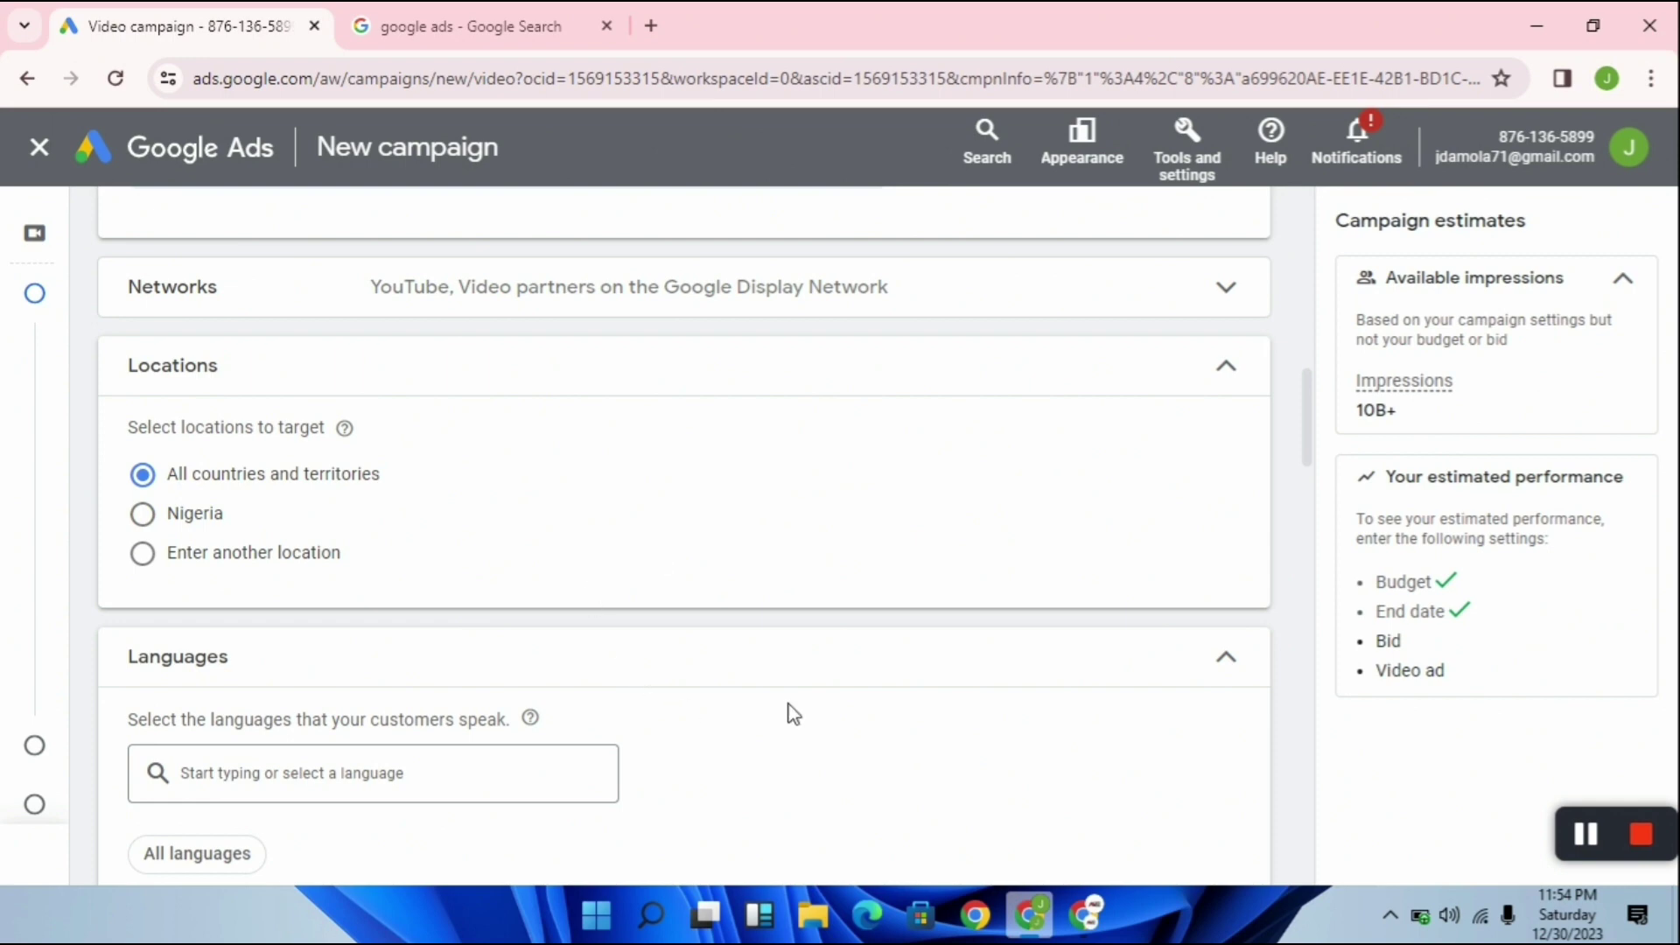
Expand the campaign's Additional settings and check the Devices targeting options, then collapse Devices without changing them
scroll(1000, 669, up, 2)
scroll(997, 669, down, 6)
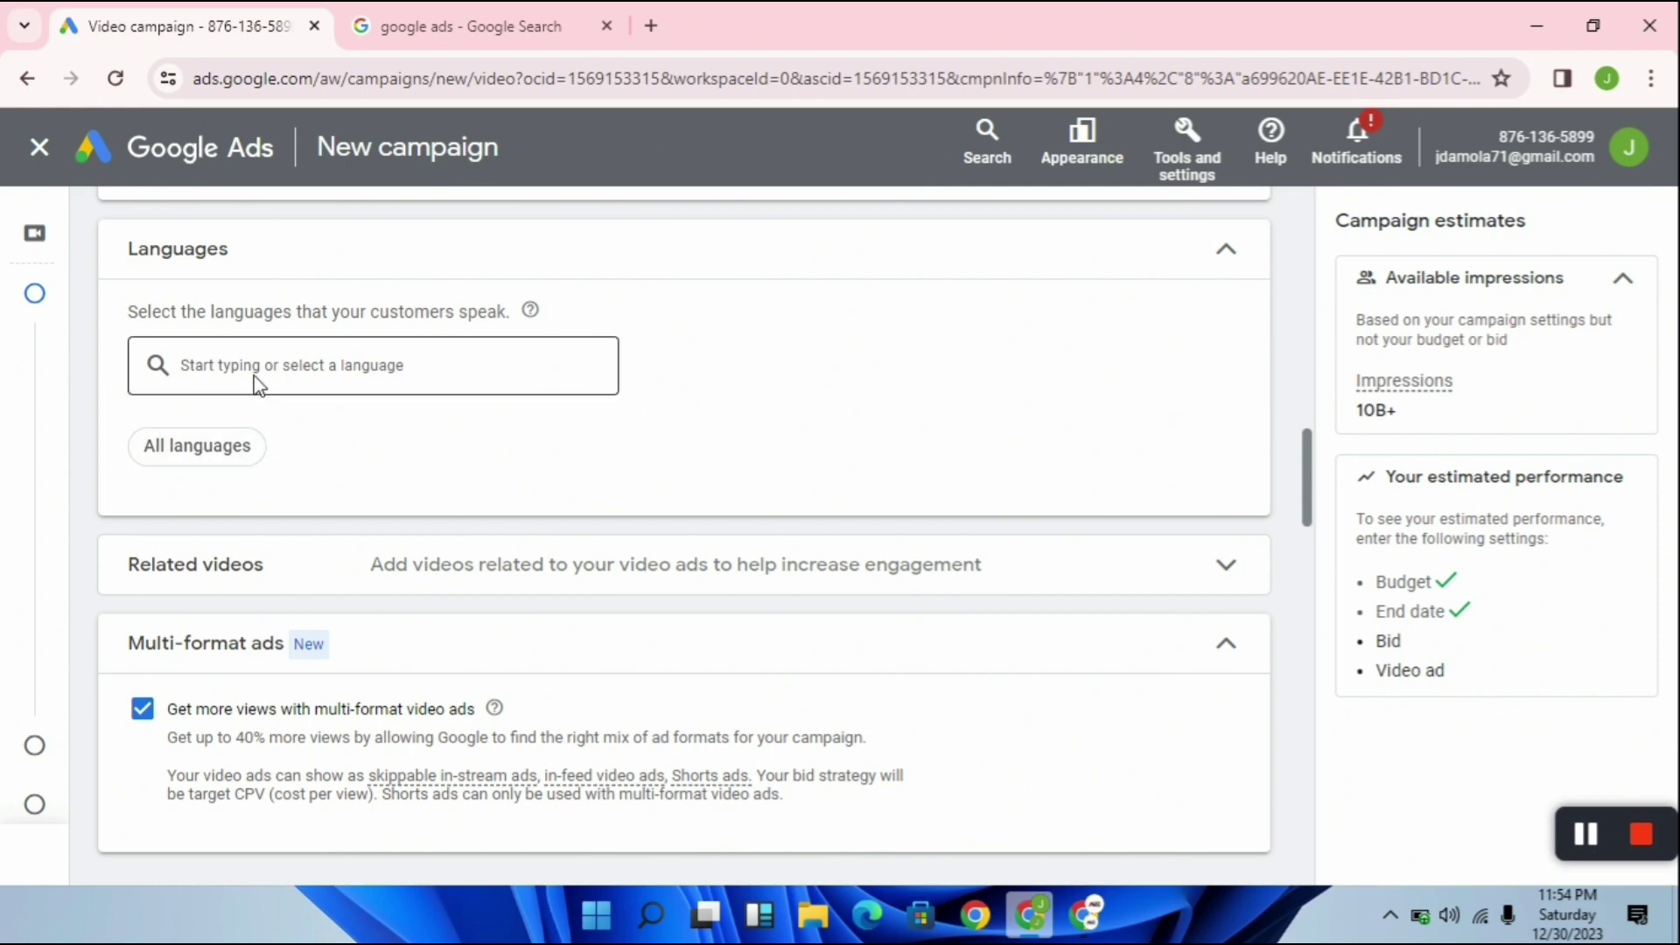
scroll(1020, 544, down, 2)
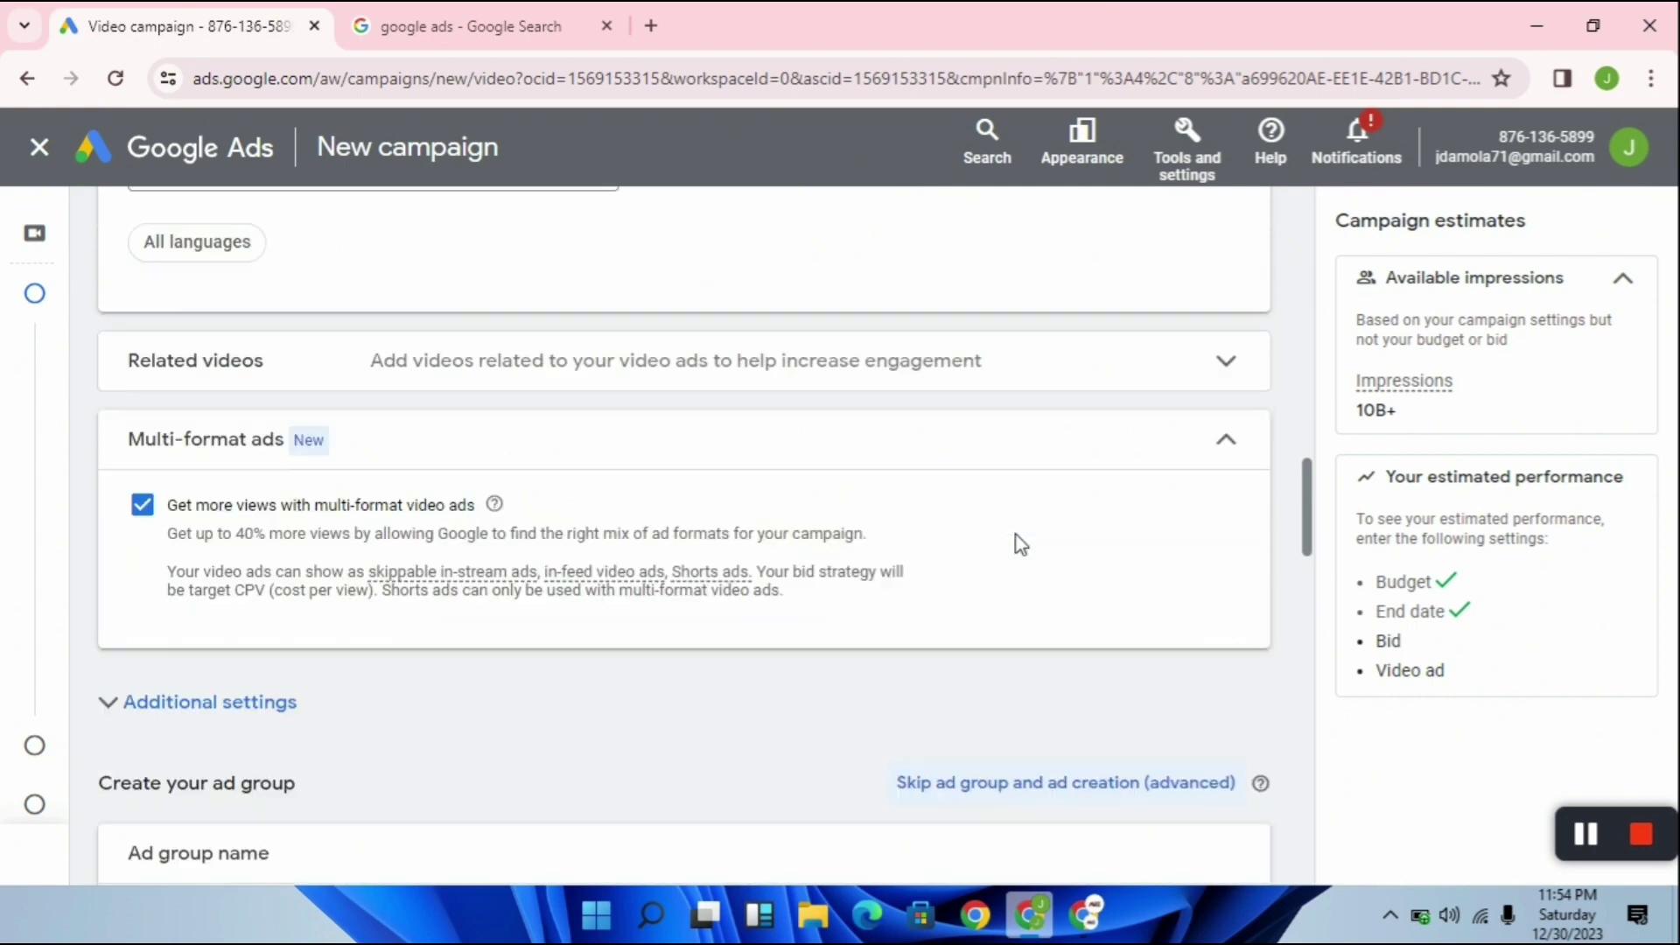
scroll(1021, 544, down, 2)
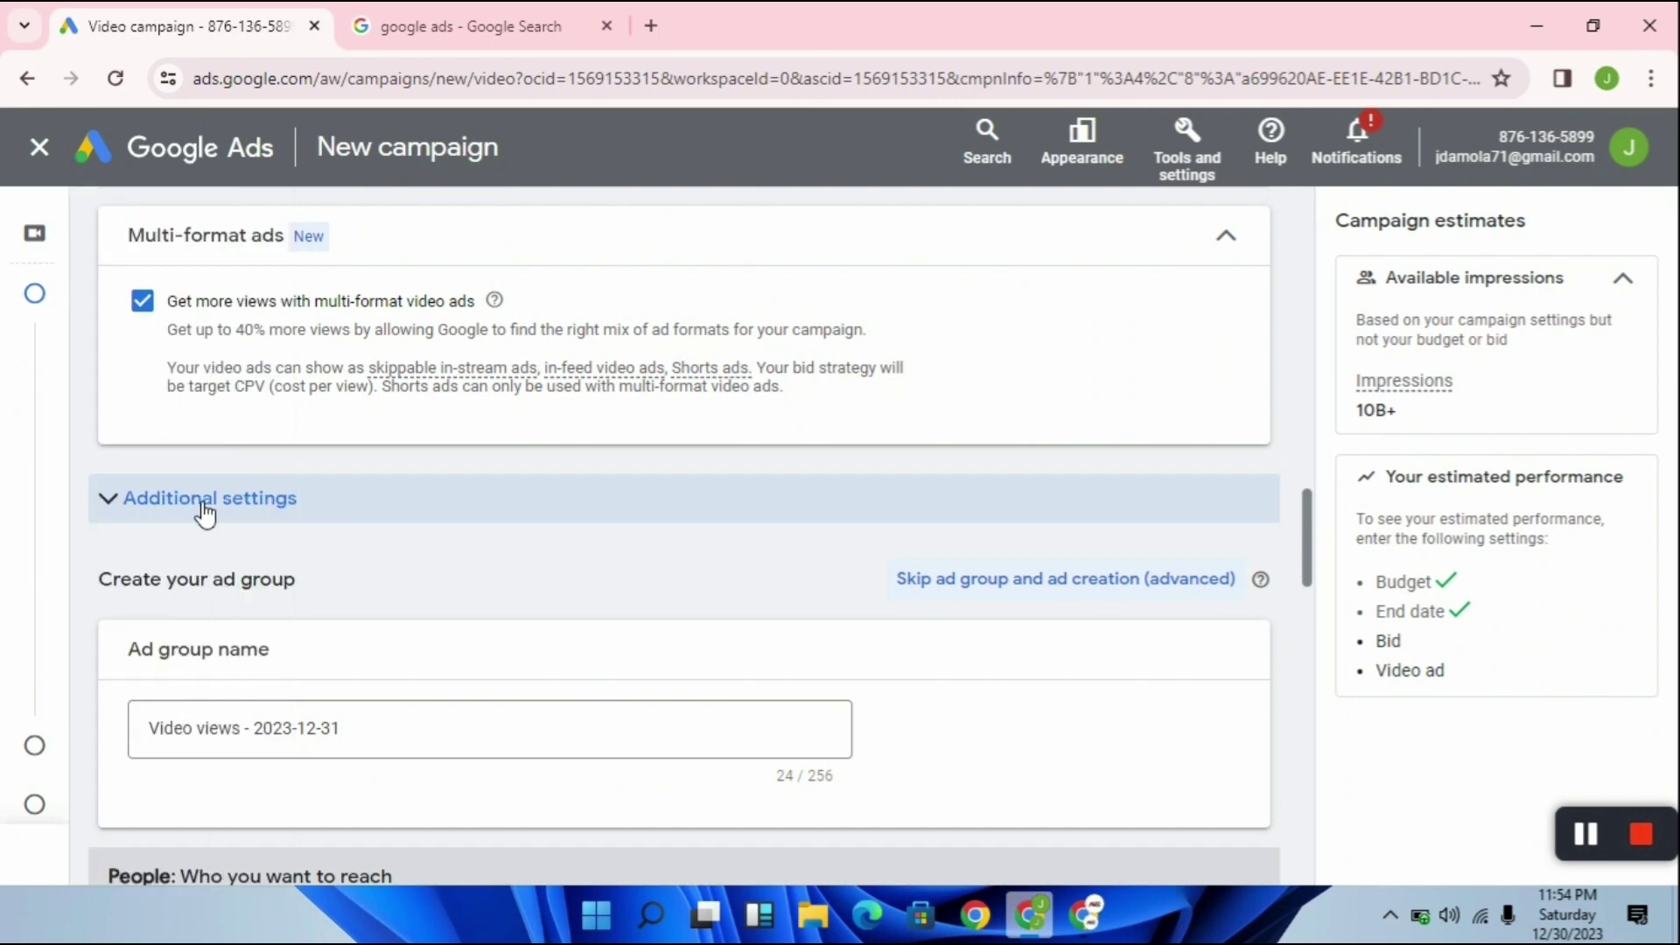
click(110, 505)
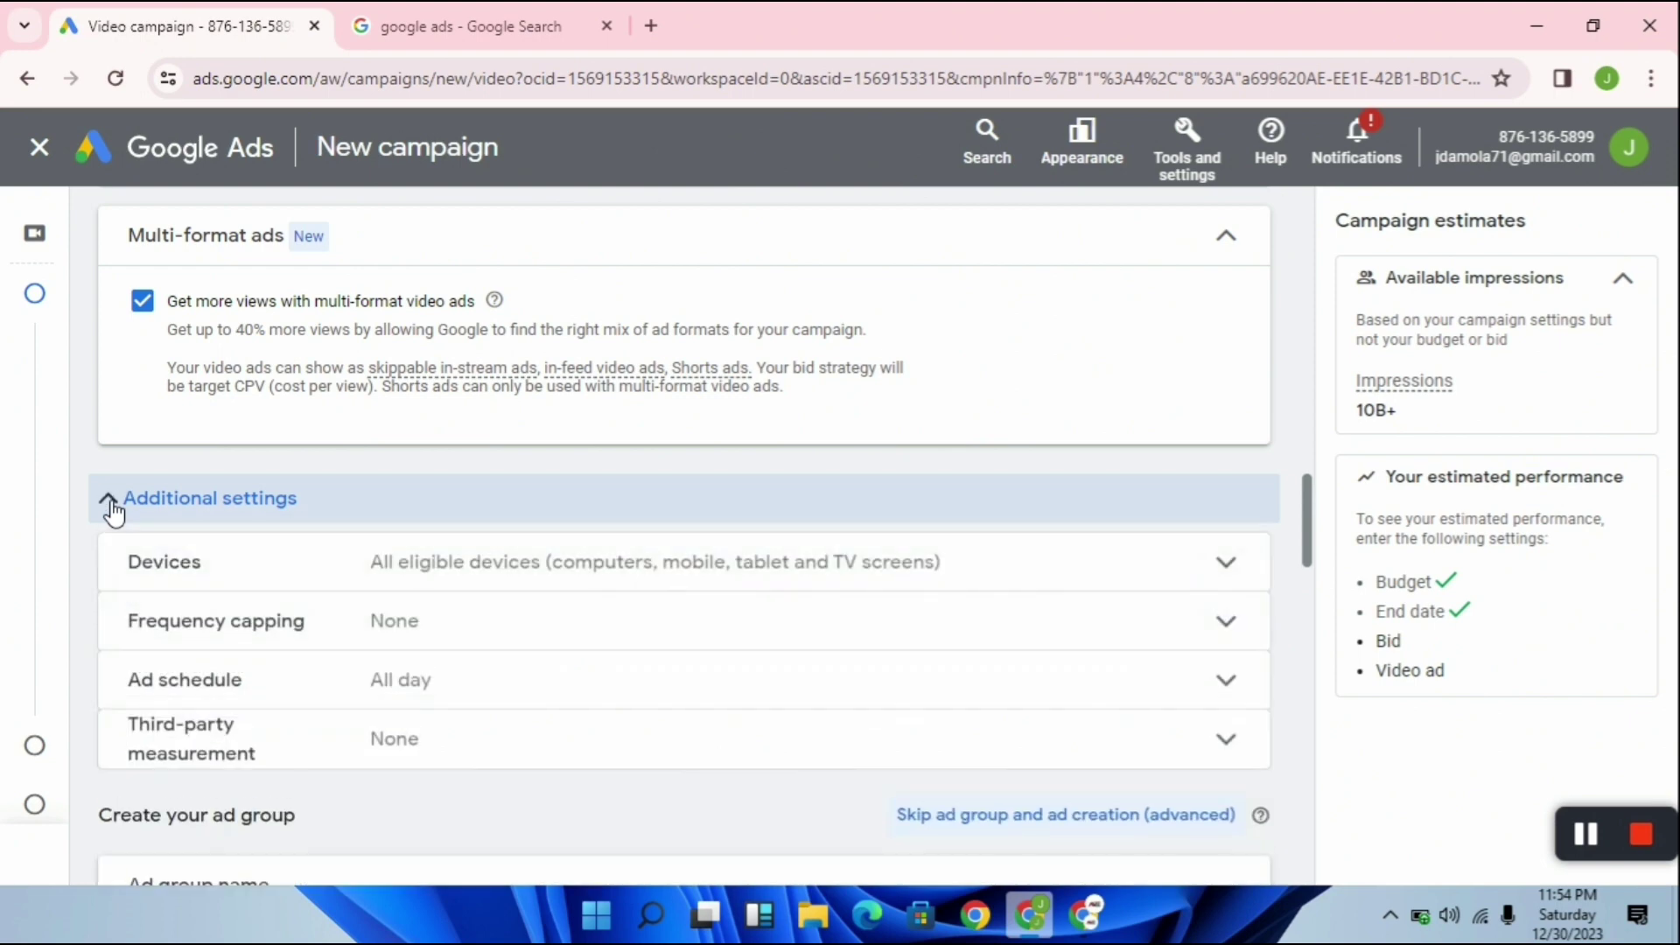
click(1228, 573)
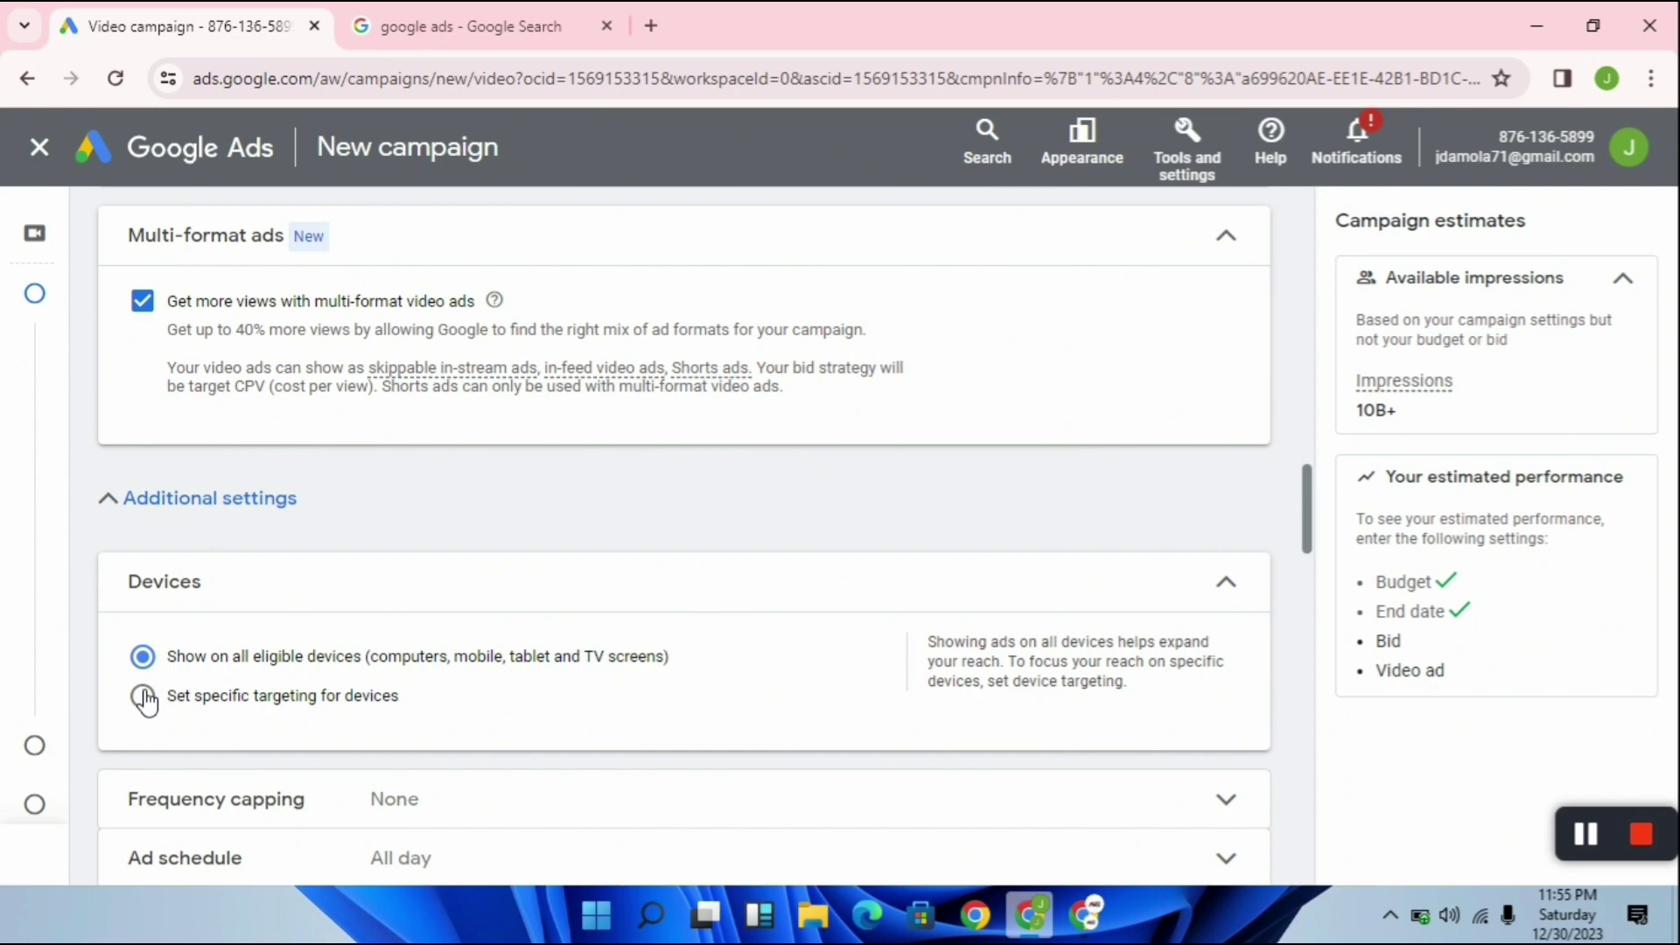
click(1228, 592)
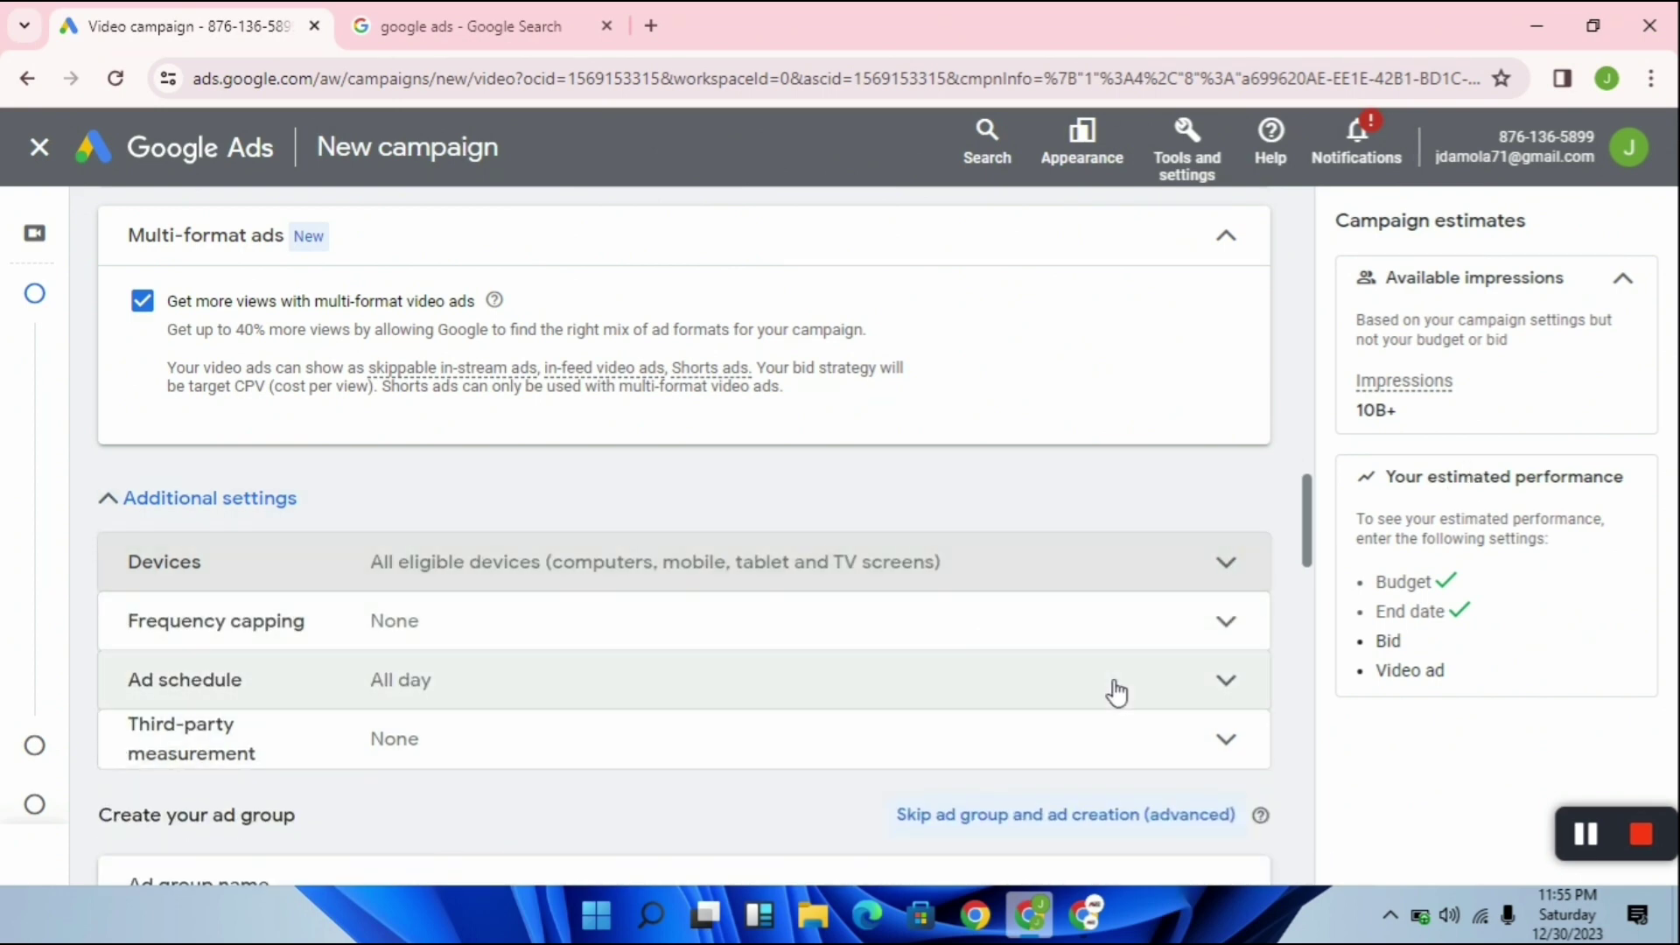
Replace the default ad group name with "ad group 1"
scroll(1288, 539, up, 2)
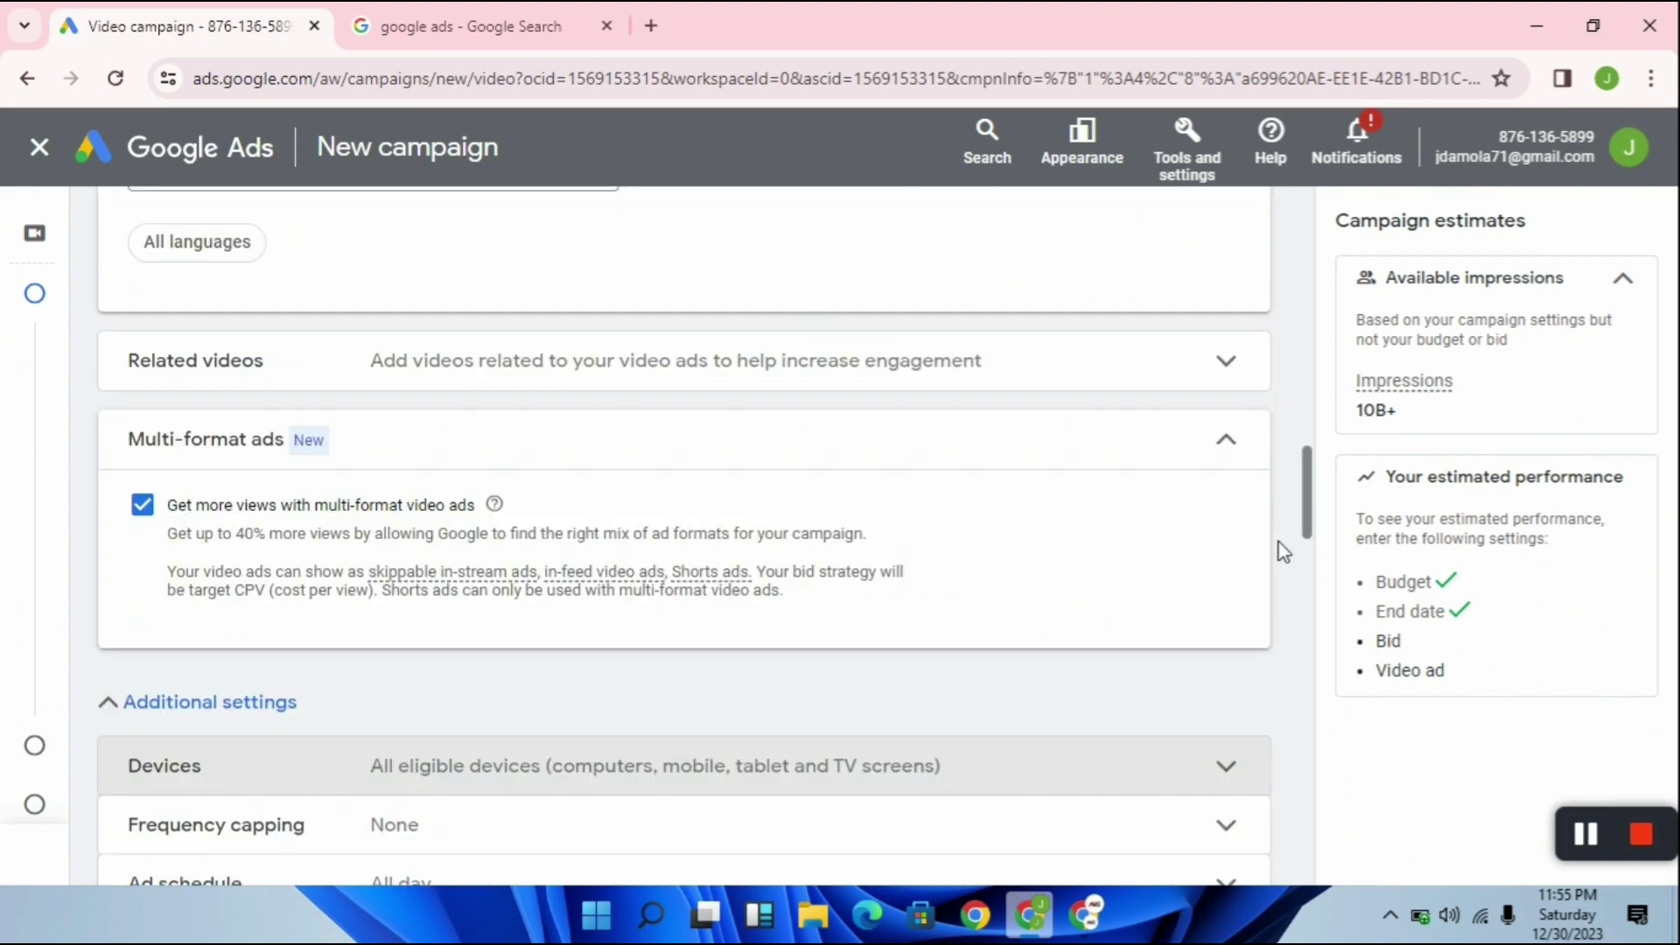
scroll(1278, 545, down, 4)
scroll(1278, 544, down, 2)
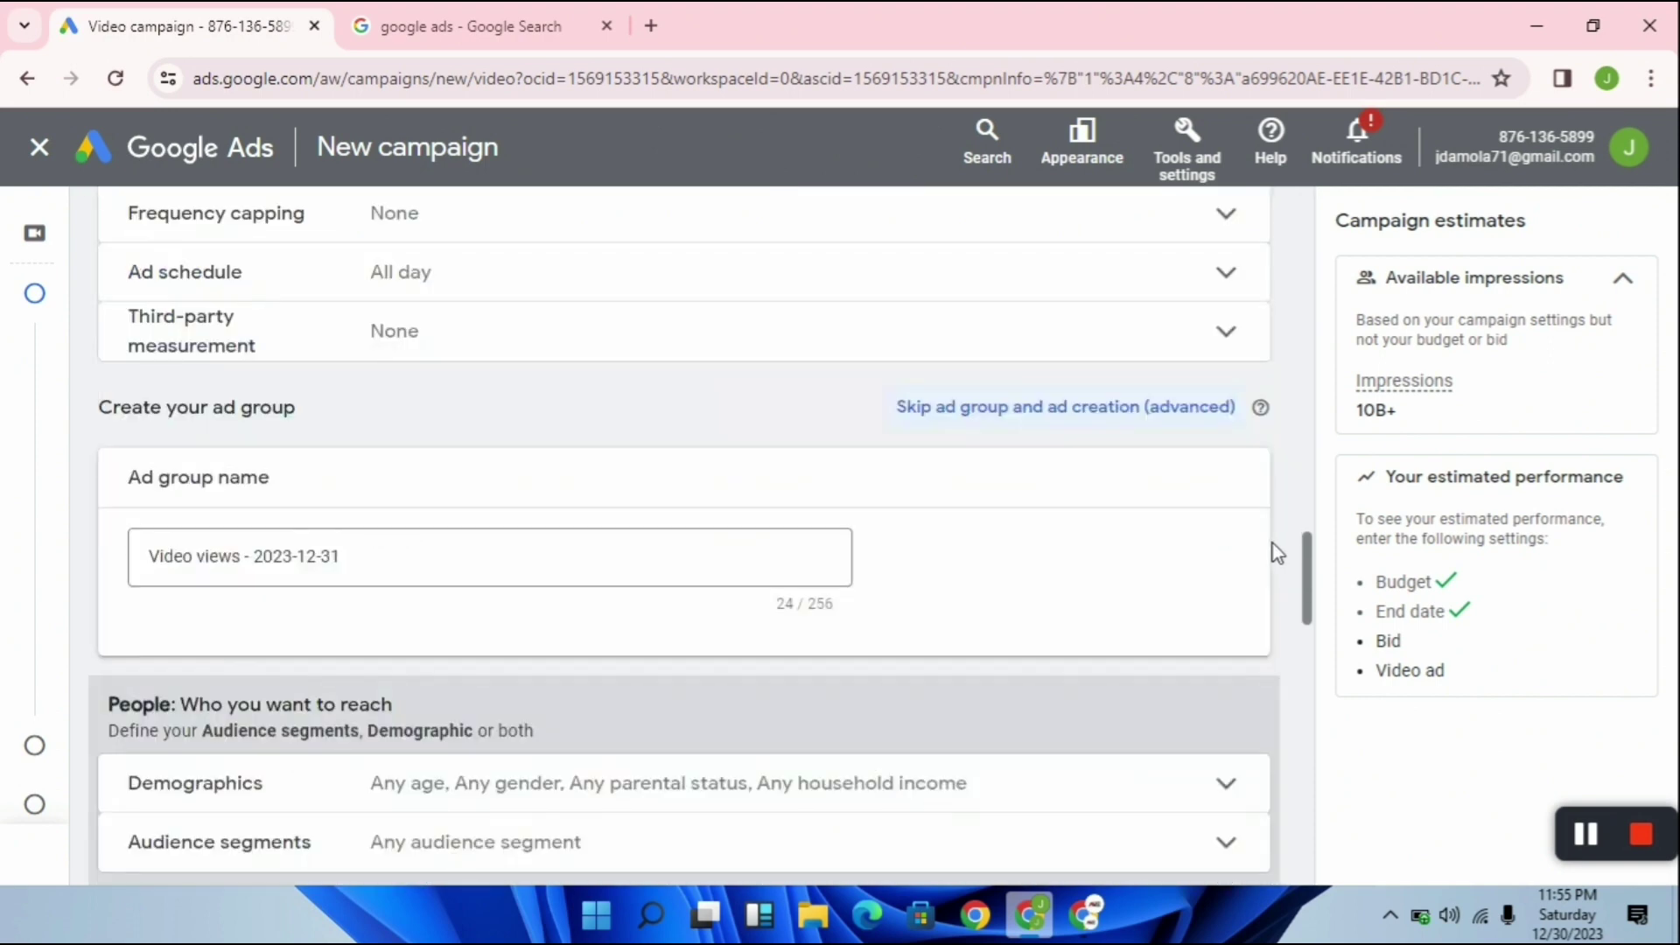
click(427, 561)
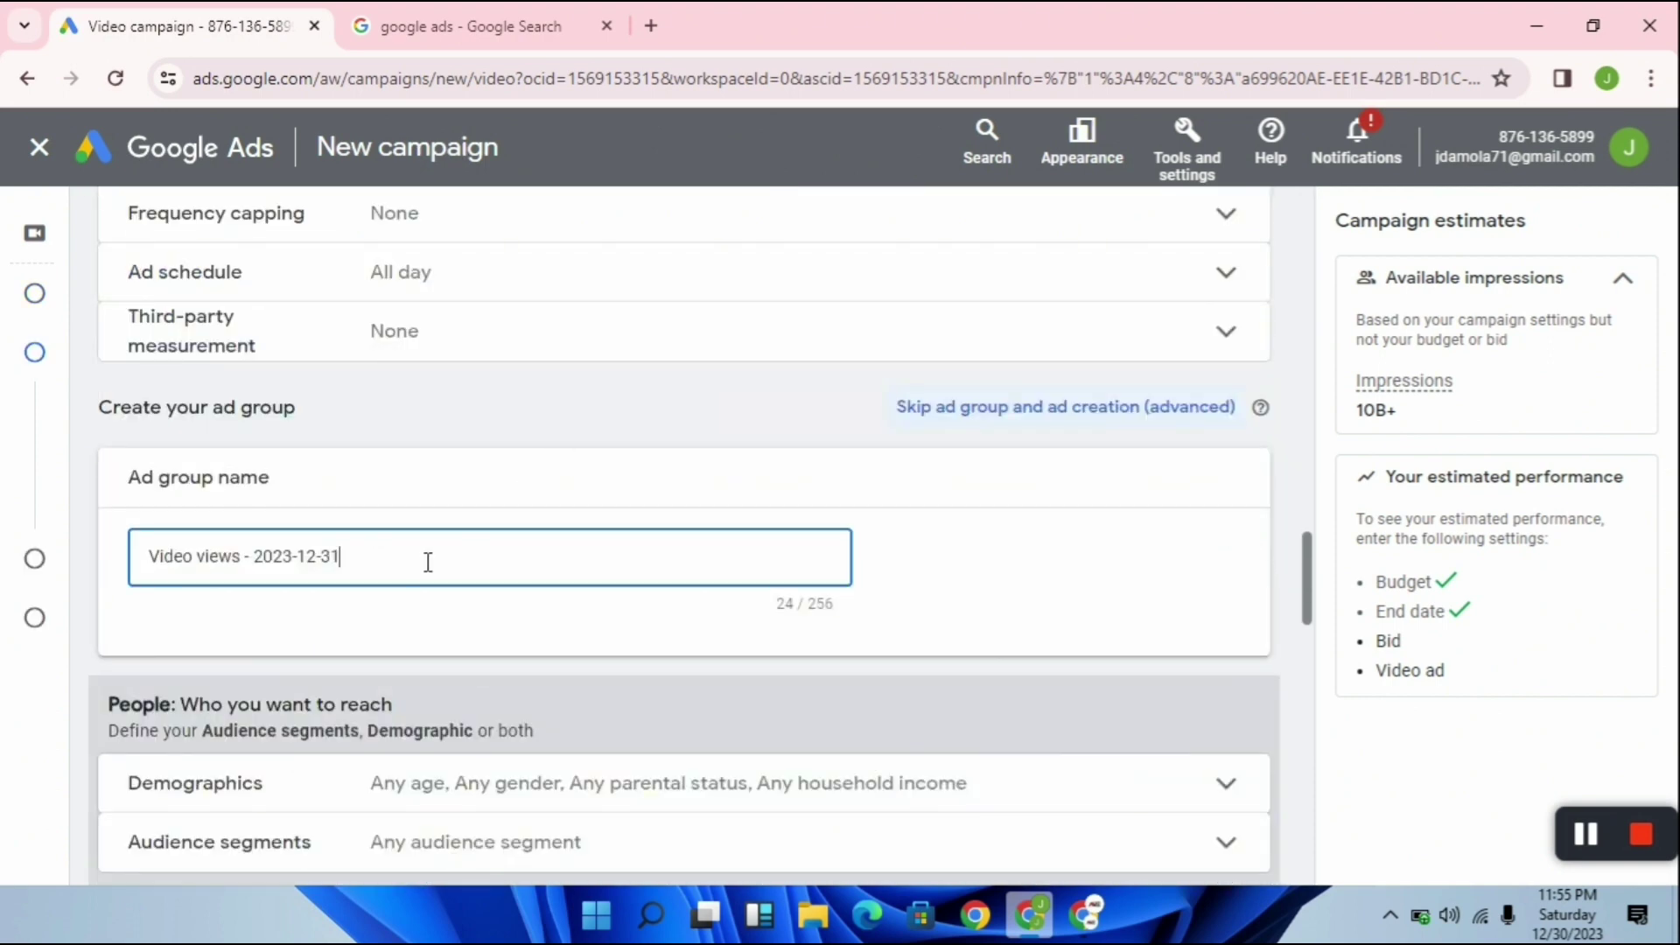
key(BackSpace)
key(BackSpace)
key(BackSpace)
key(BackSpace)
key(BackSpace)
key(BackSpace)
key(BackSpace)
key(BackSpace)
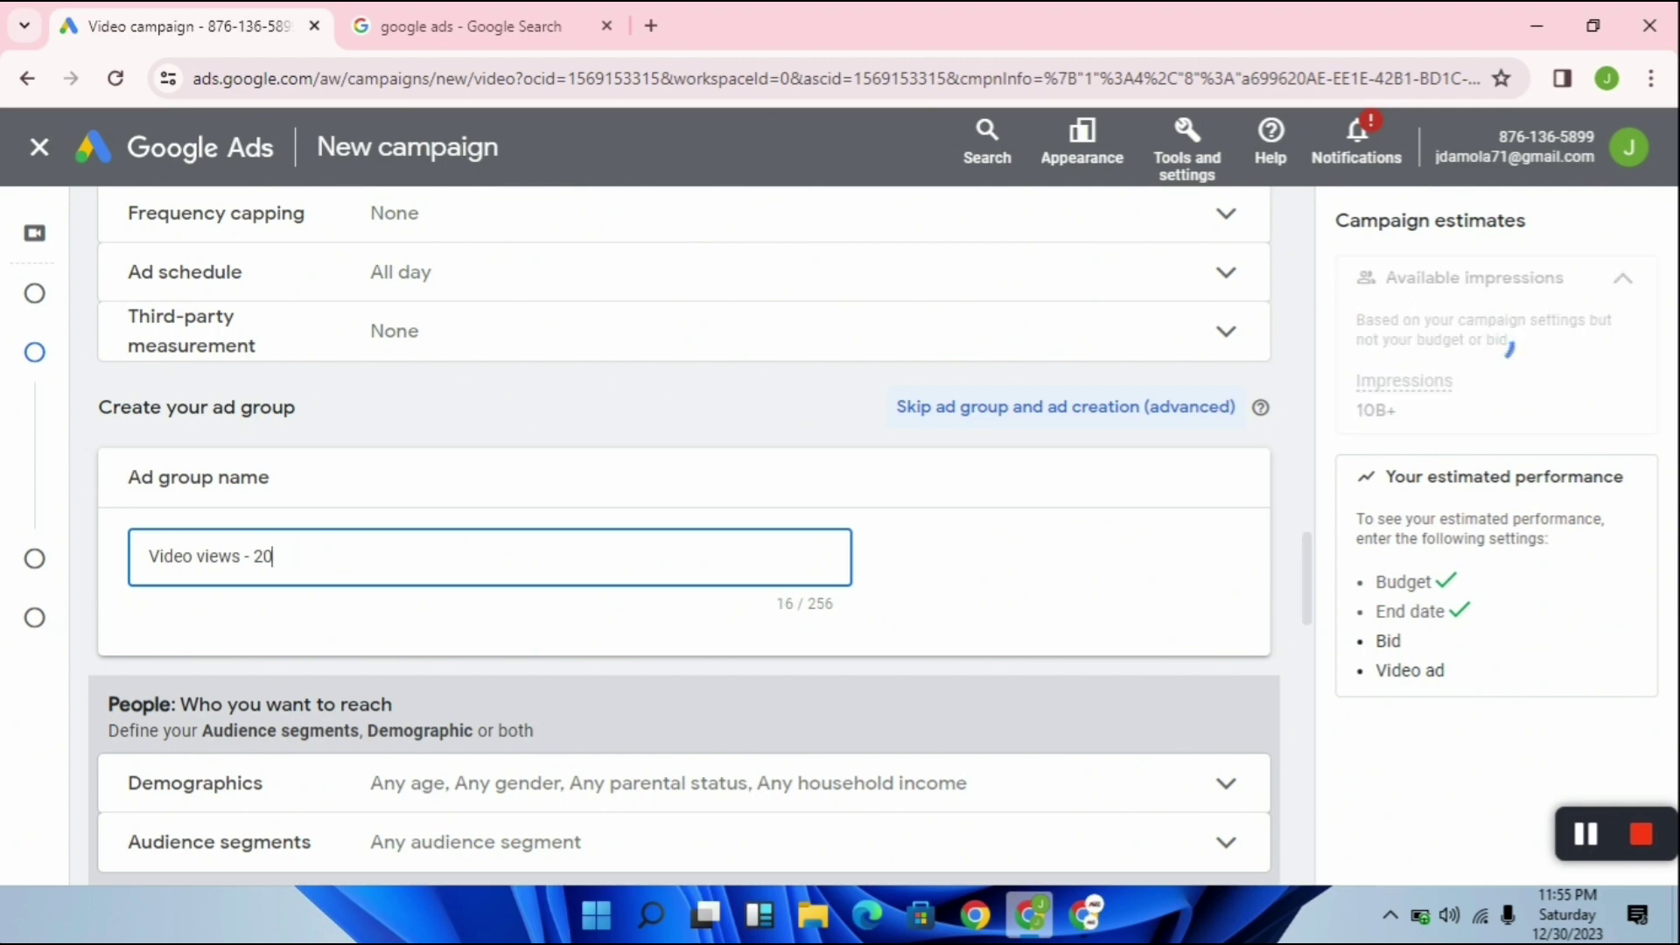
key(BackSpace)
key(BackSpace)
key(BackSpace)
key(BackSpace)
key(BackSpace)
key(BackSpace)
key(BackSpace)
key(BackSpace)
key(BackSpace)
key(BackSpace)
key(BackSpace)
key(BackSpace)
key(BackSpace)
key(BackSpace)
key(BackSpace)
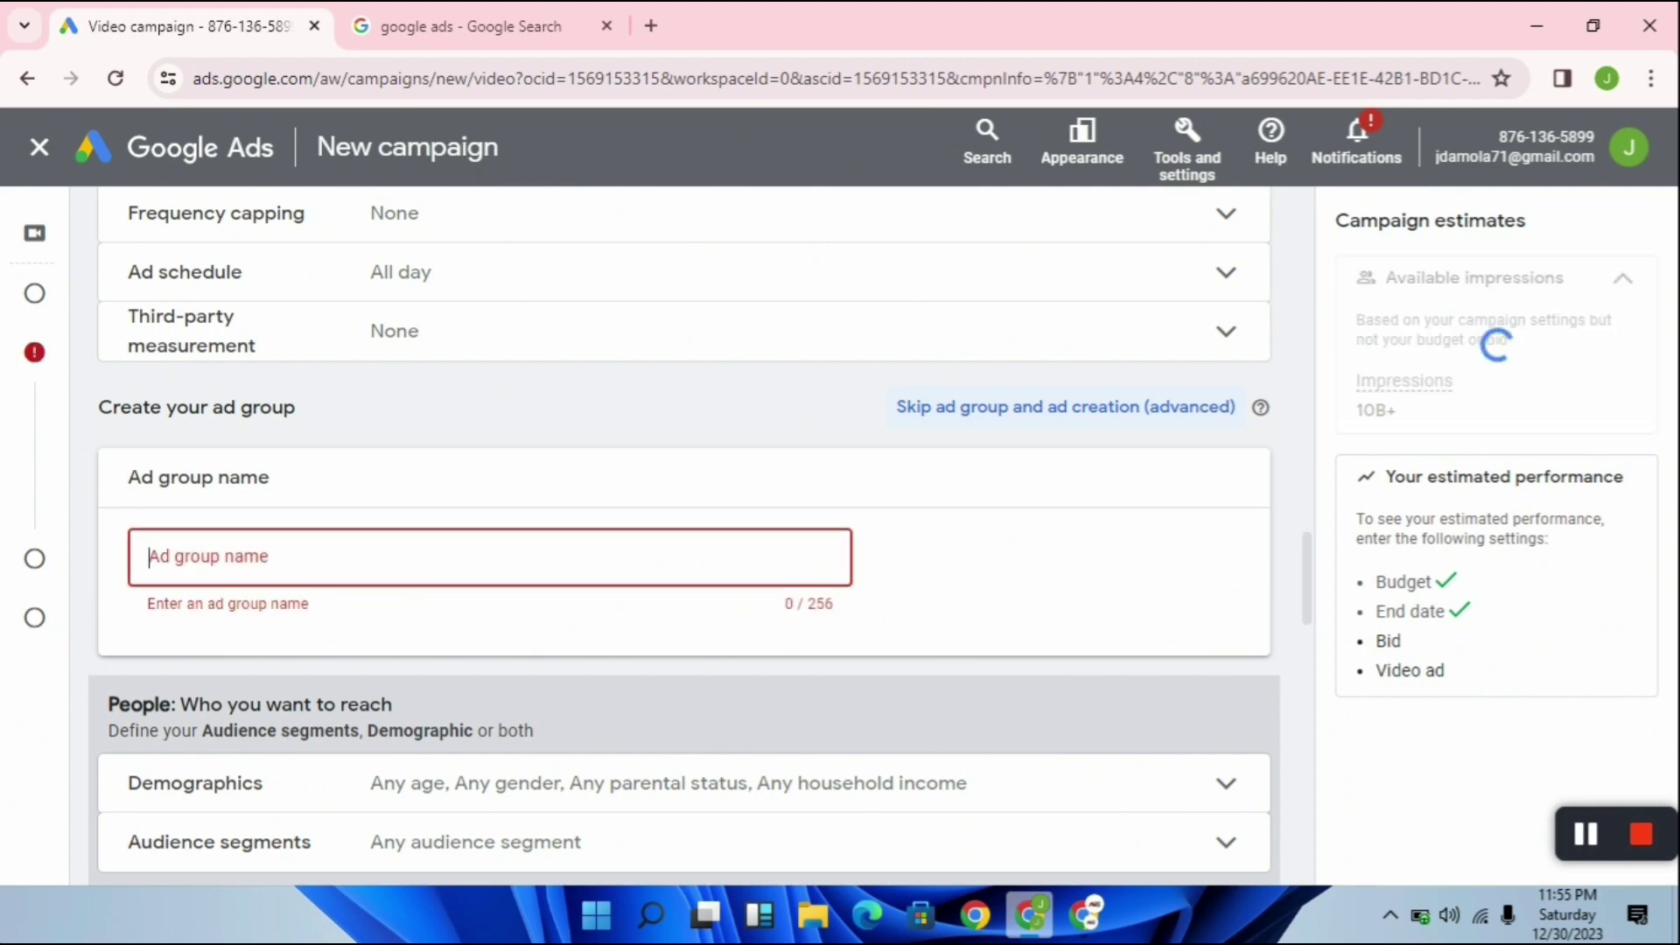
text(aed)
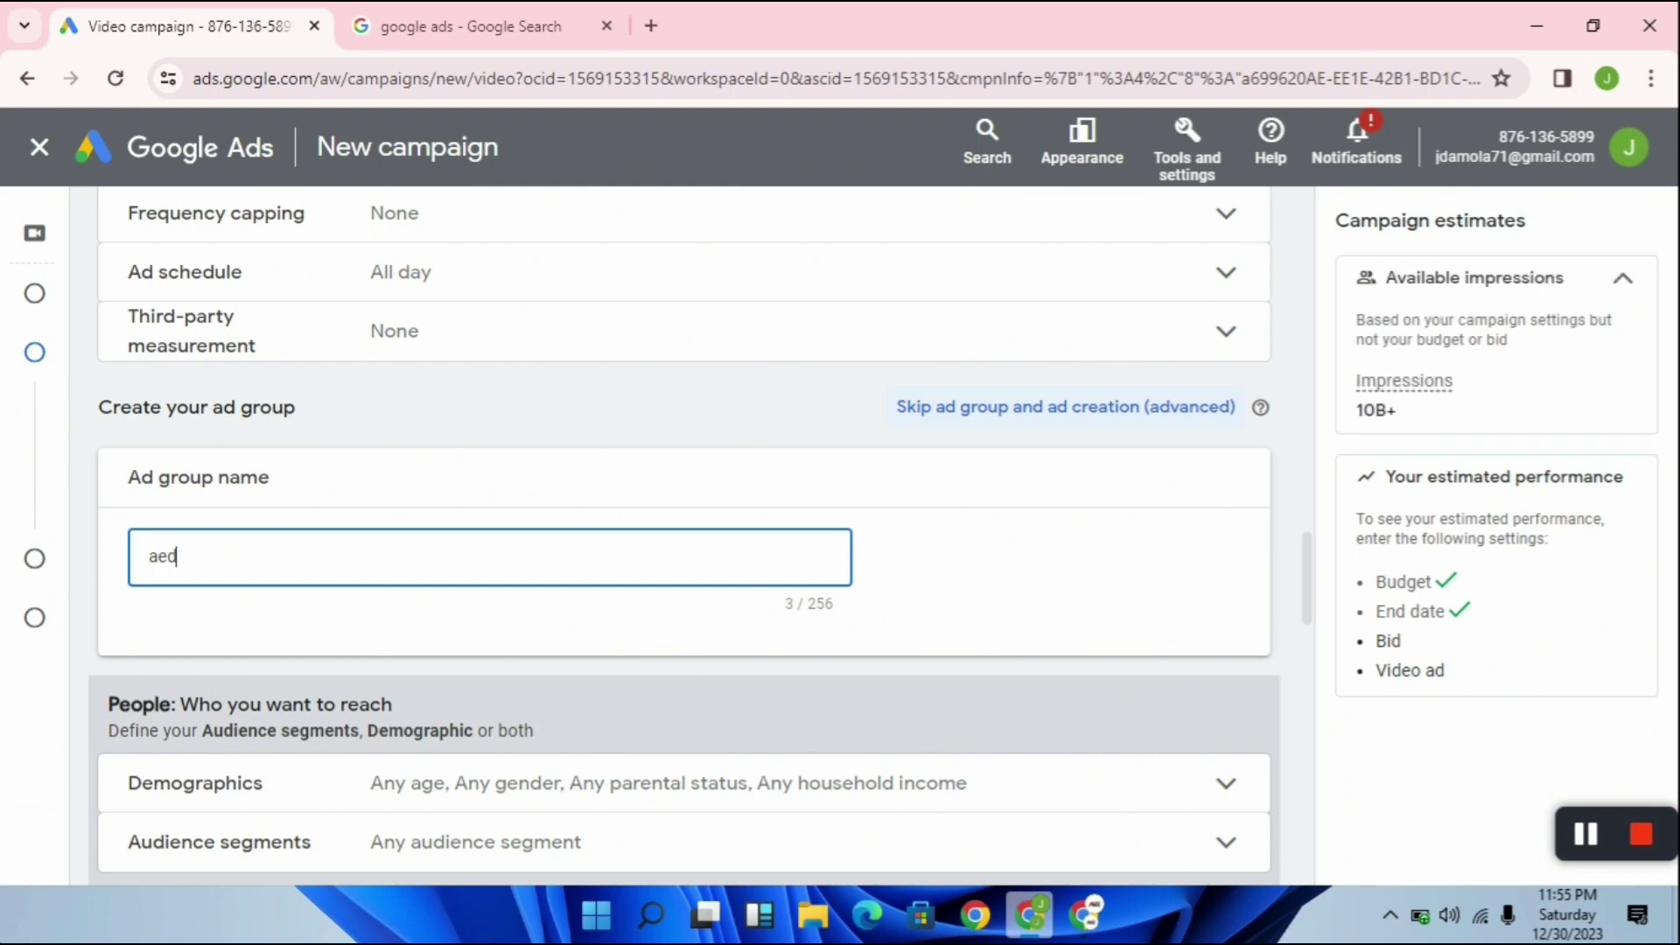
key(BackSpace)
key(BackSpace)
text(d gt)
key(BackSpace)
text(r)
text(oung)
key(BackSpace)
key(BackSpace)
key(BackSpace)
text(up 1)
Expand the Keywords section of the ad group's content targeting and examine its keyword entry and idea fields
scroll(735, 753, up, 2)
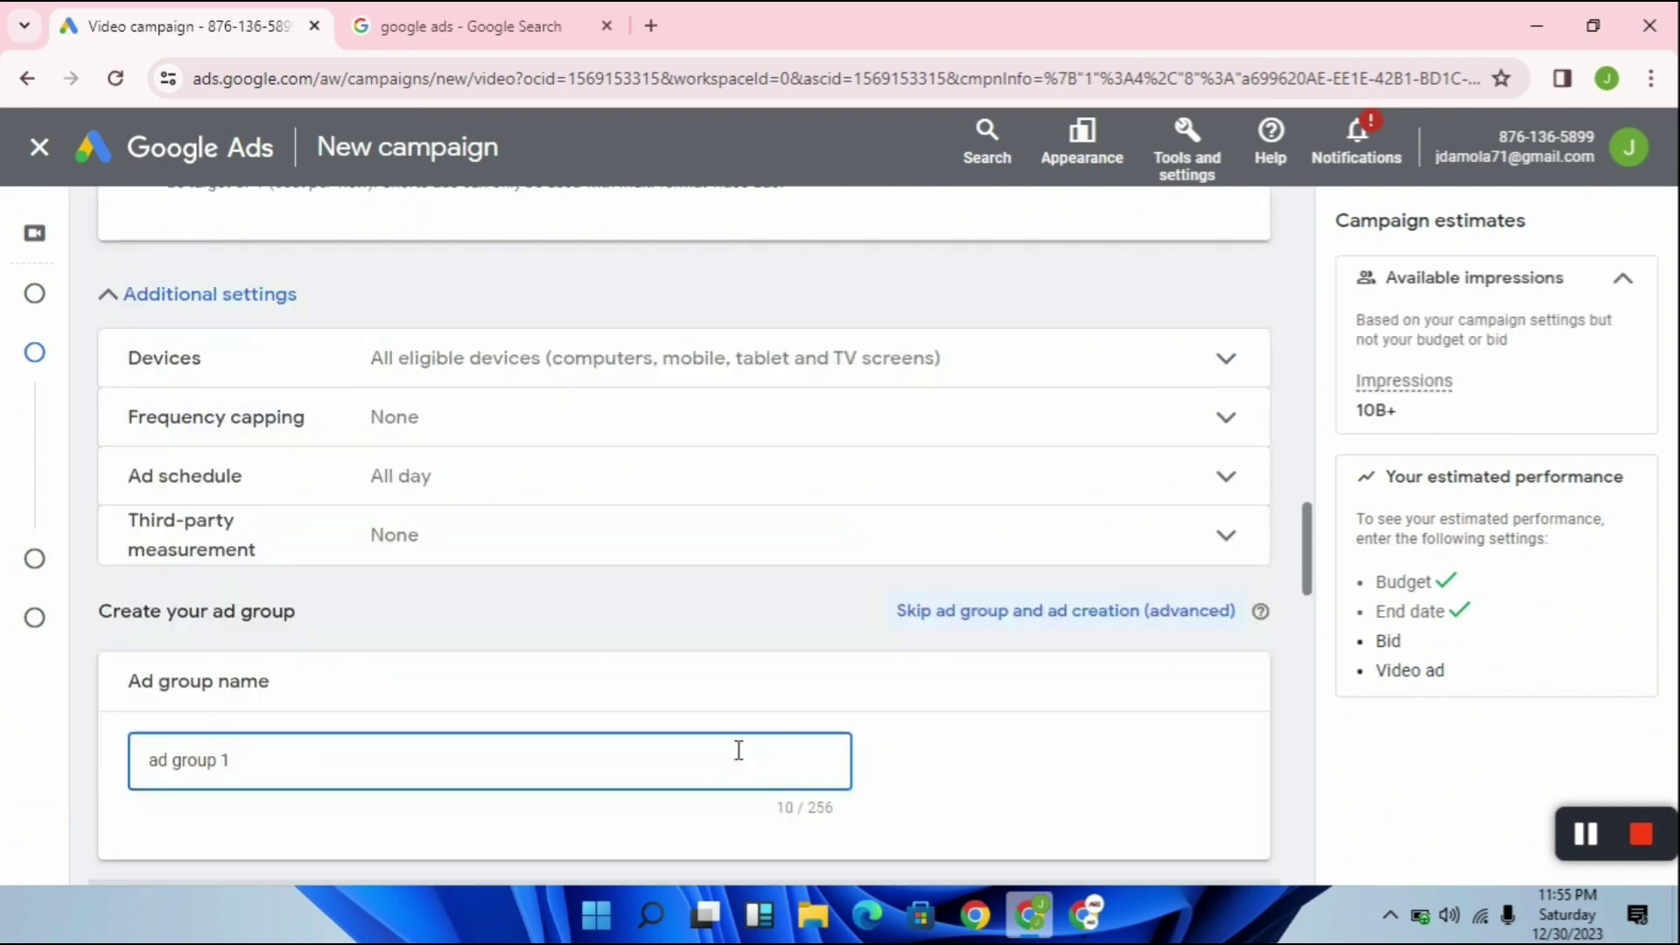
scroll(739, 750, down, 4)
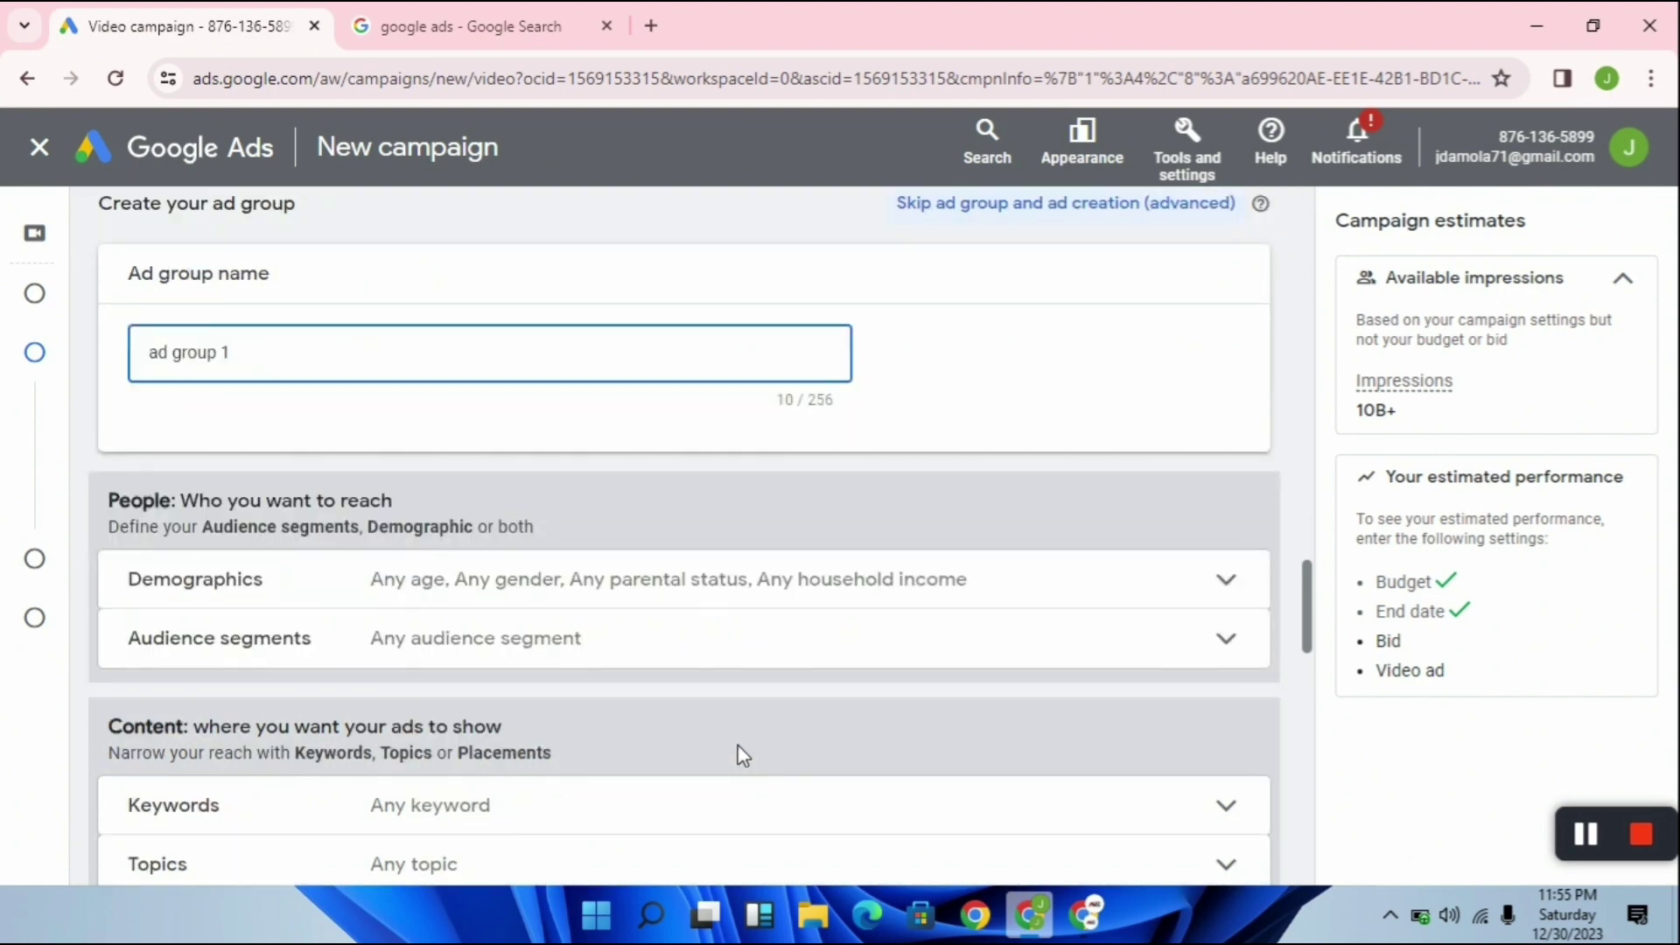
scroll(740, 754, down, 2)
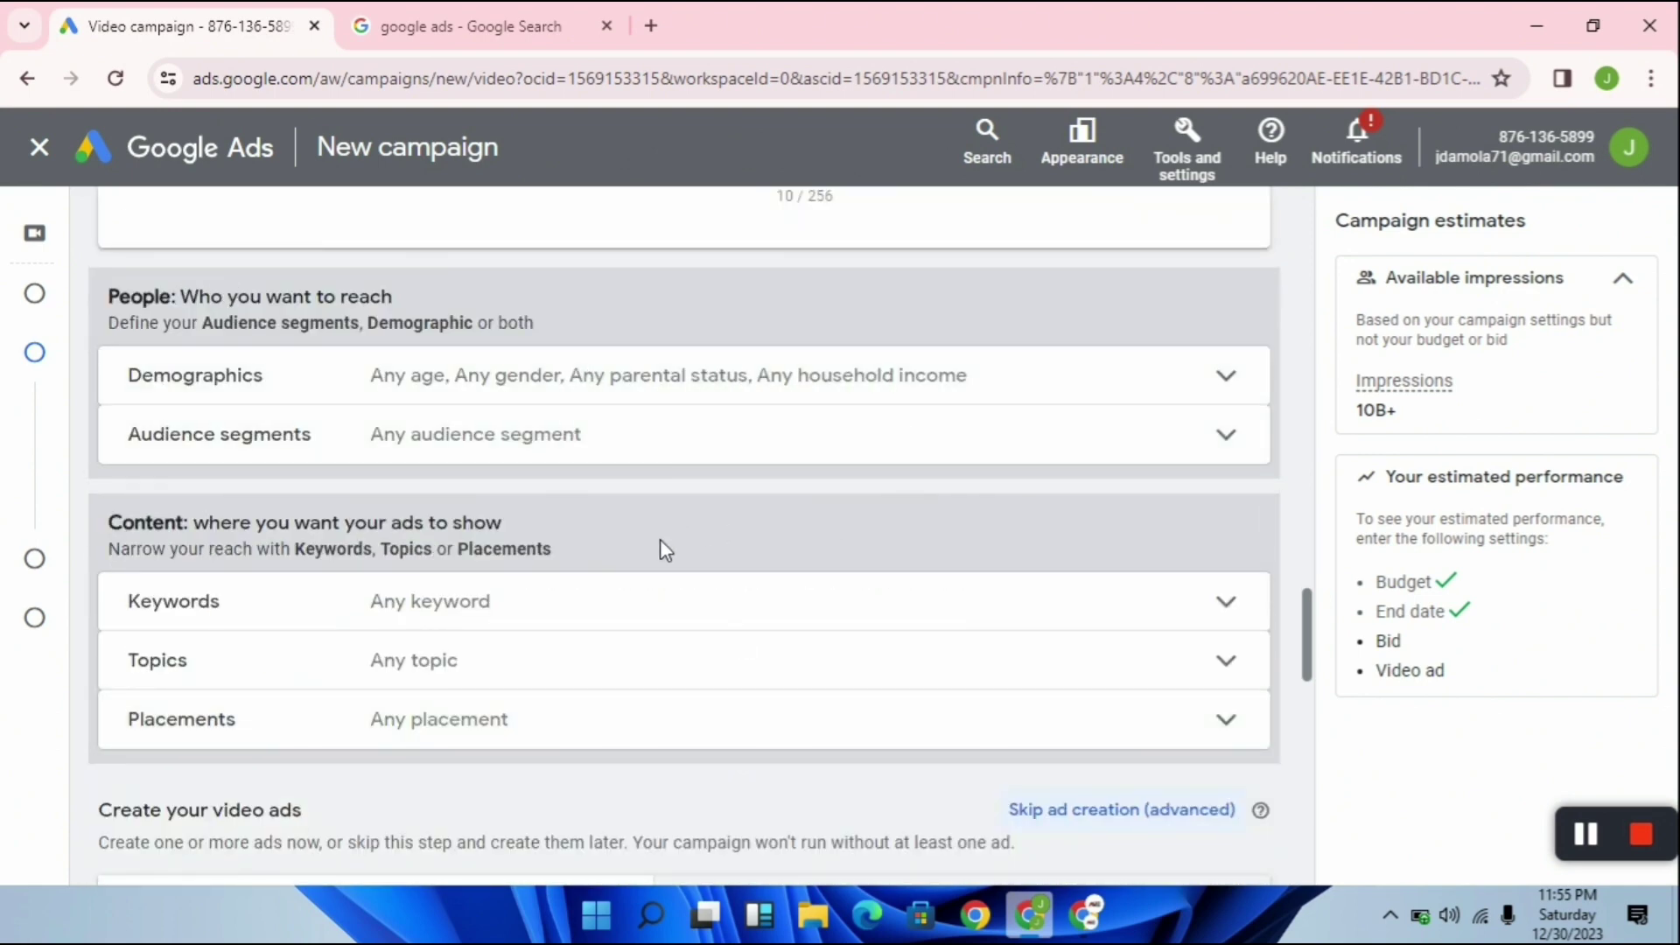
click(1230, 623)
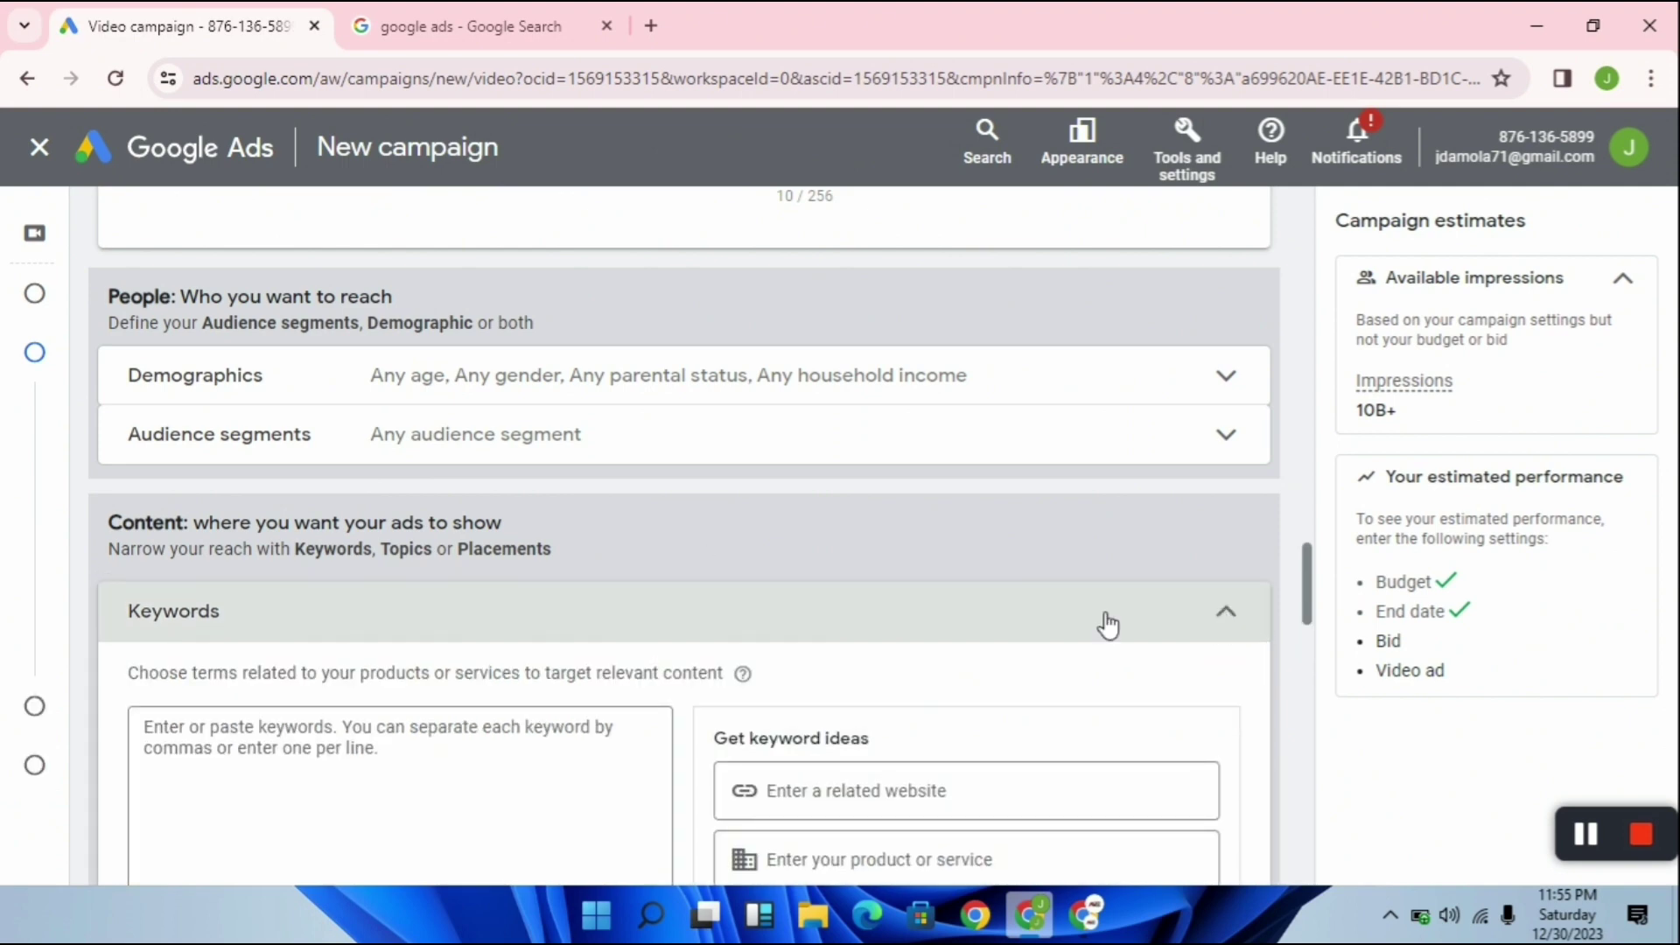
scroll(682, 718, up, 2)
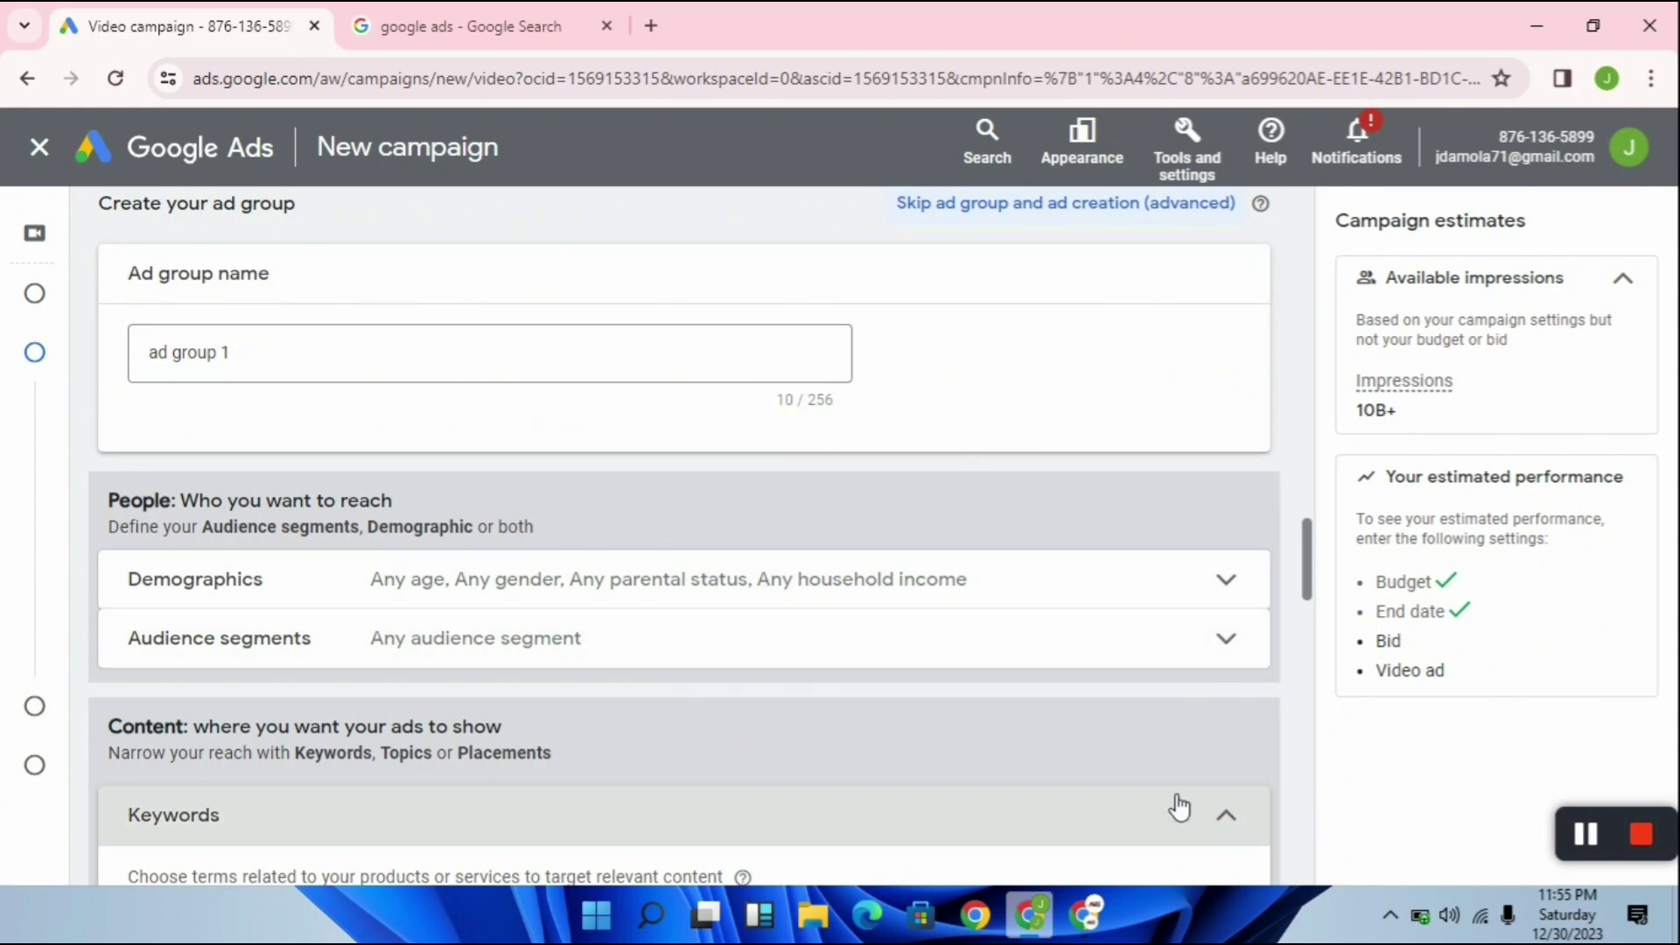
scroll(1151, 765, down, 2)
scroll(1138, 735, down, 4)
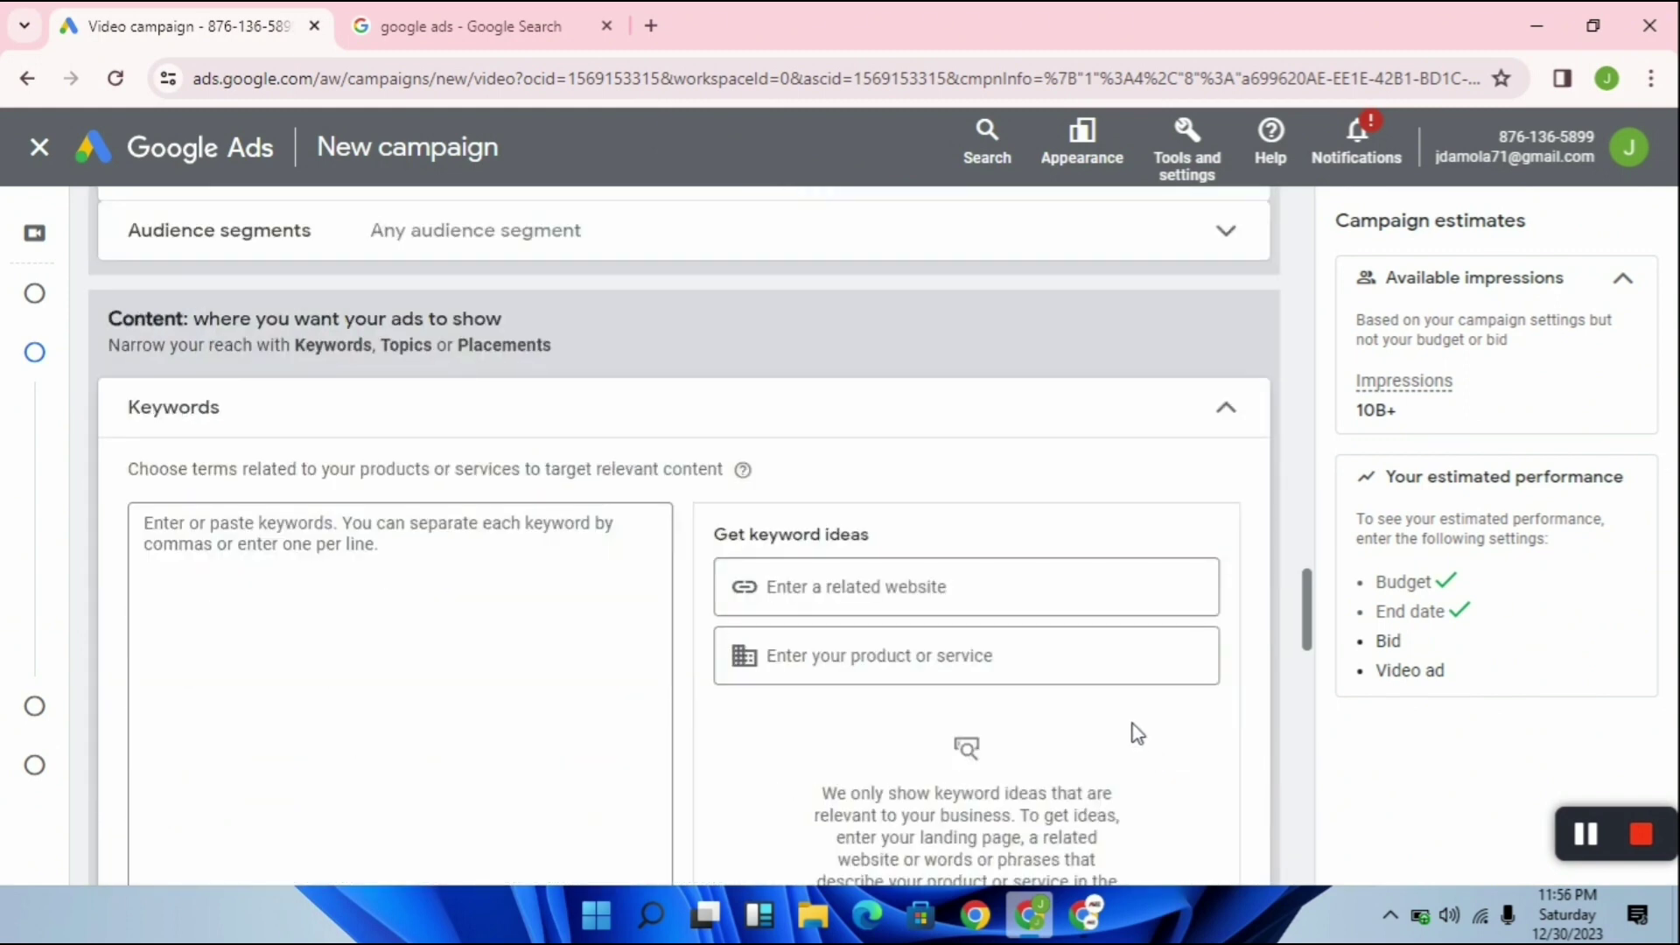
scroll(1110, 705, up, 2)
click(1580, 835)
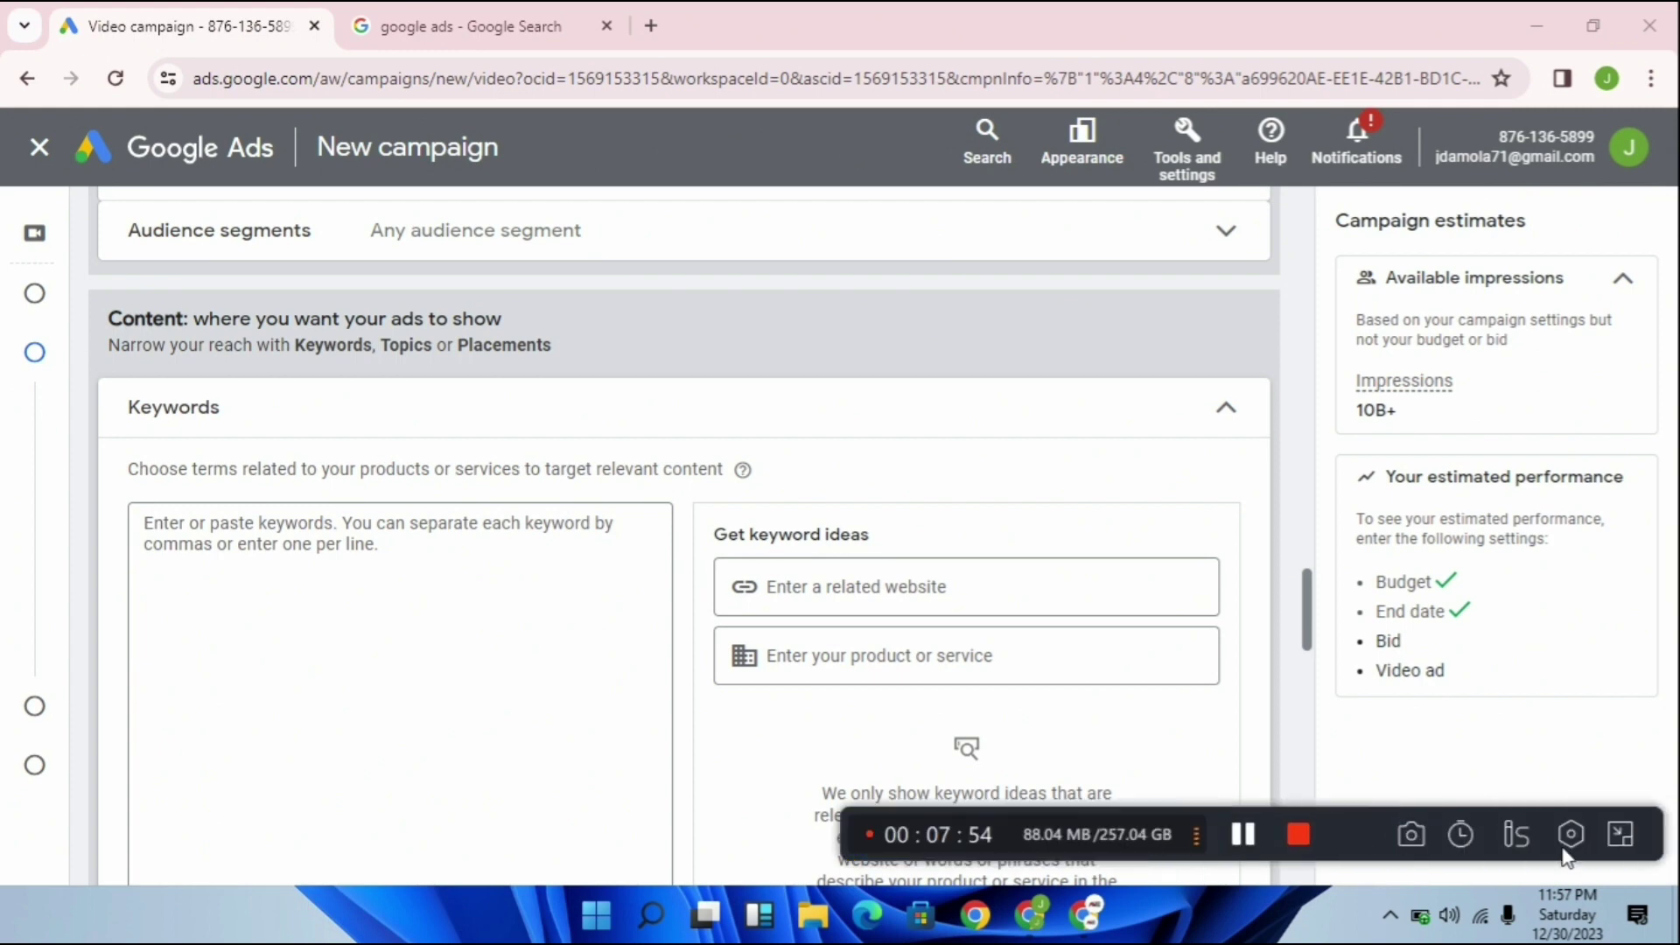